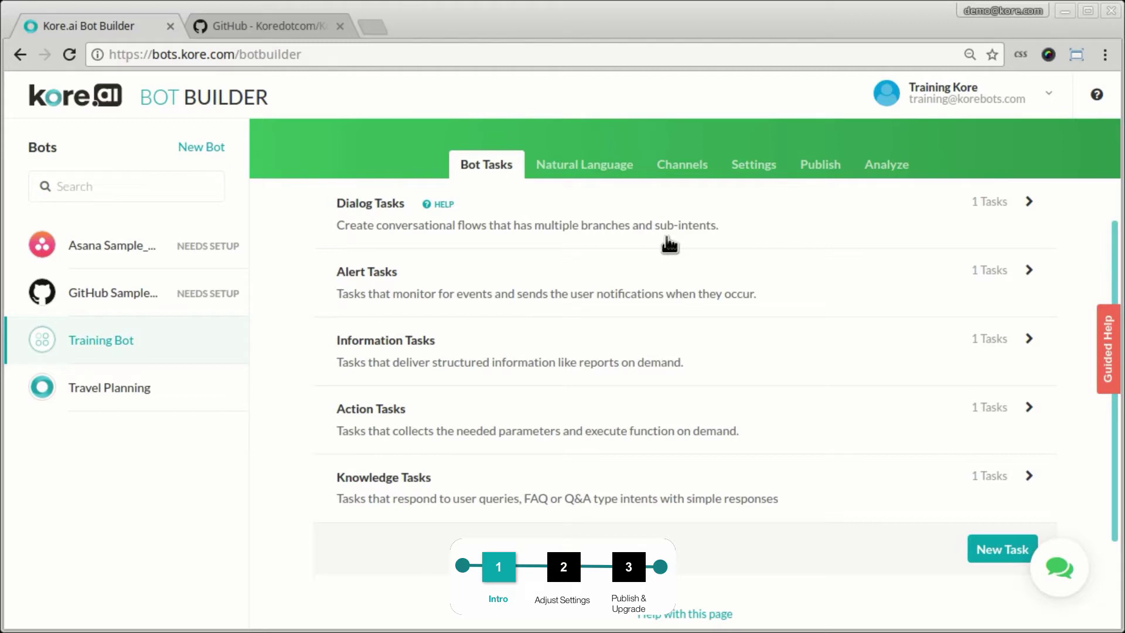
Switch from the Training Bot's Channels list to its Settings page
click(682, 175)
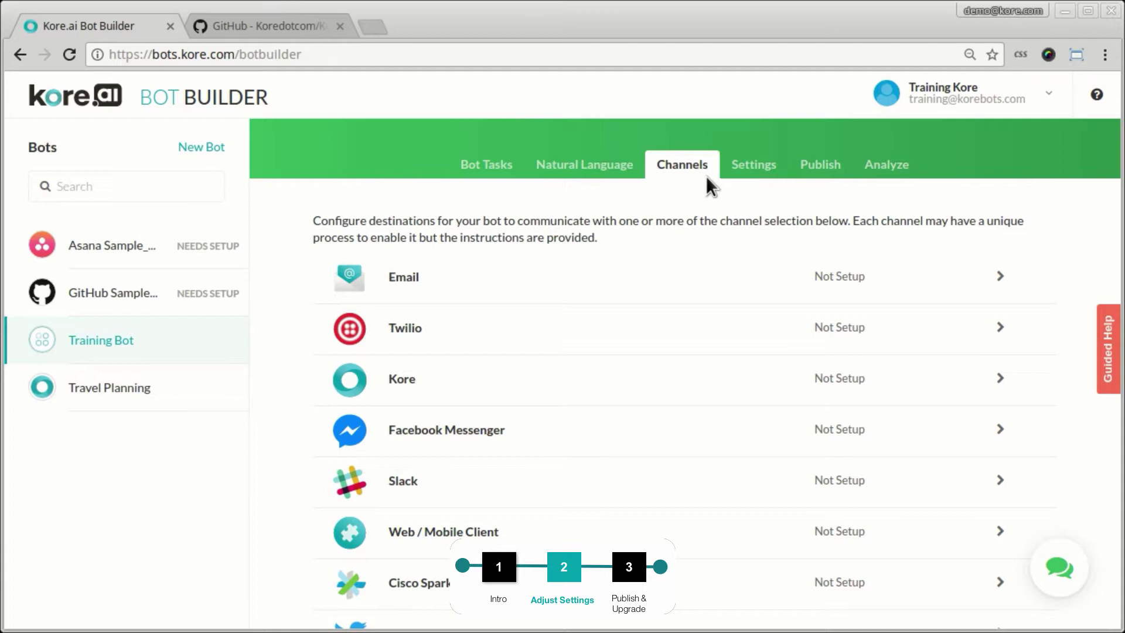
click(761, 168)
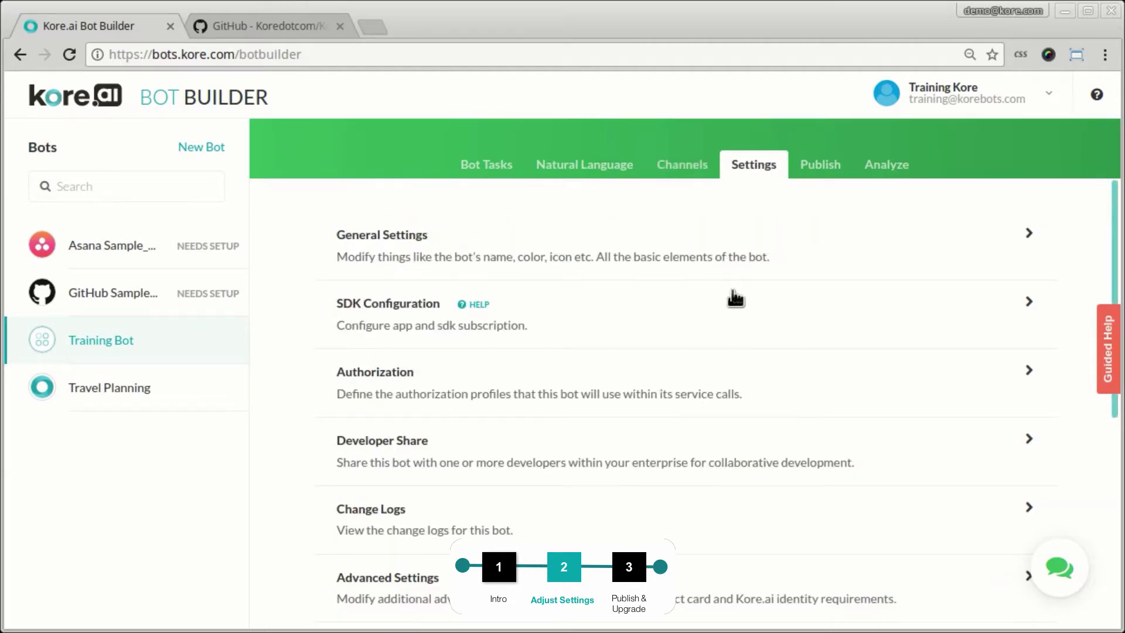
Expand General Settings and review the bot name, description and icon fields
click(746, 261)
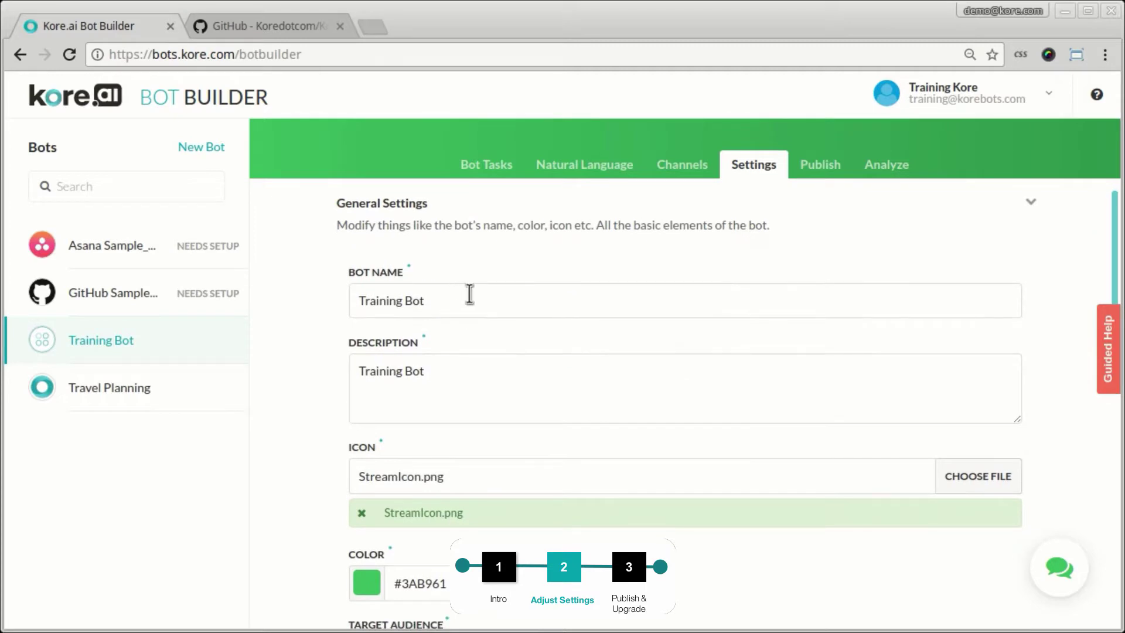
click(499, 309)
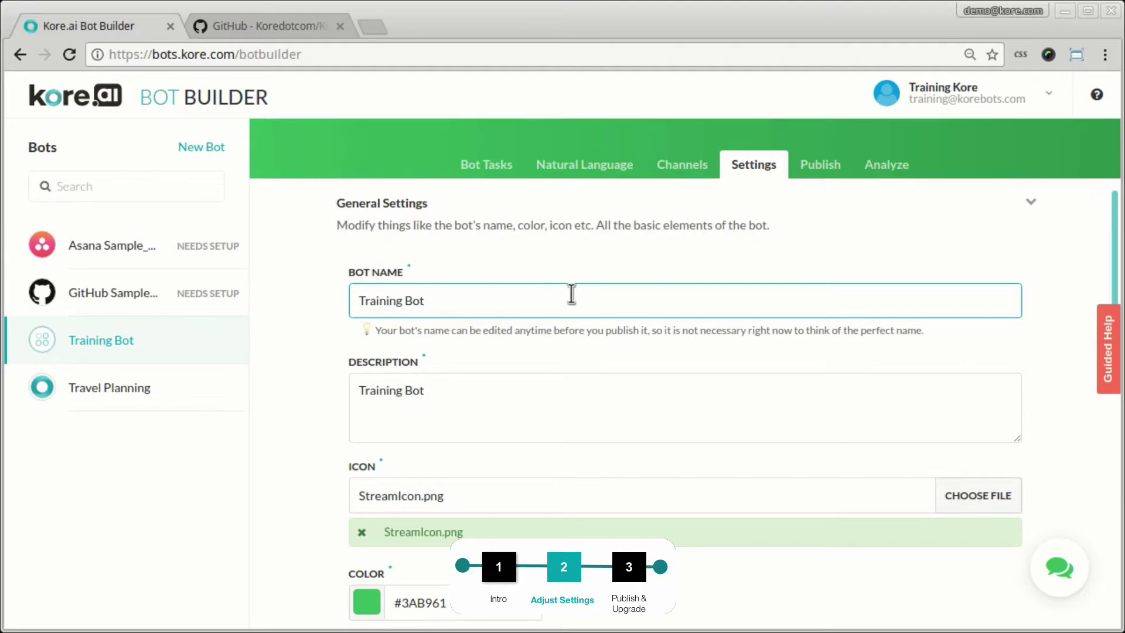
click(508, 382)
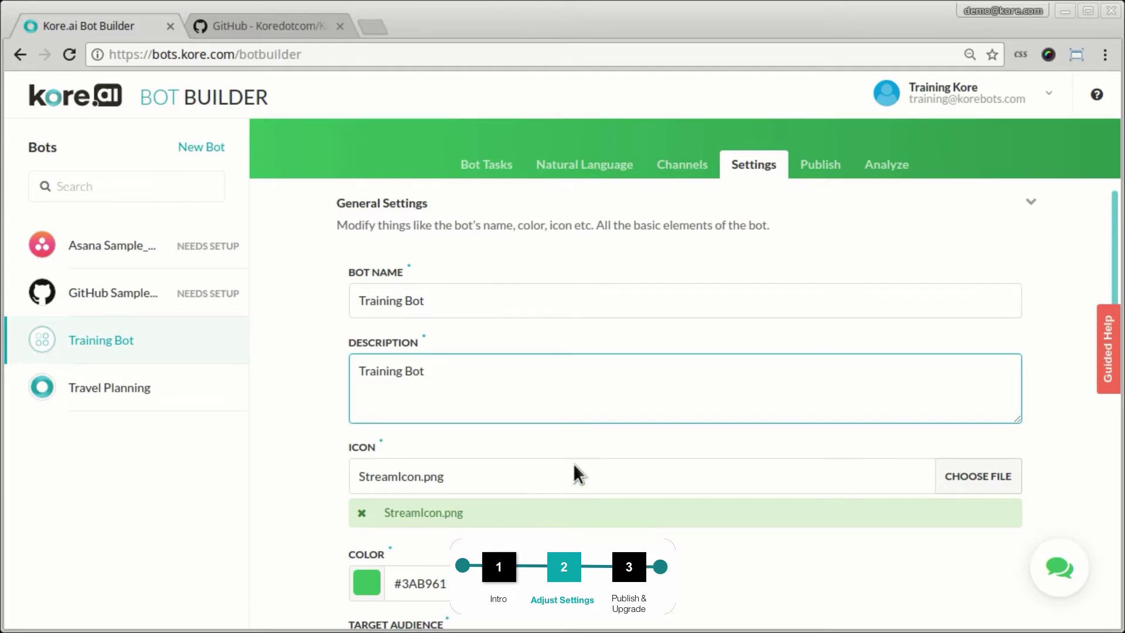
click(550, 487)
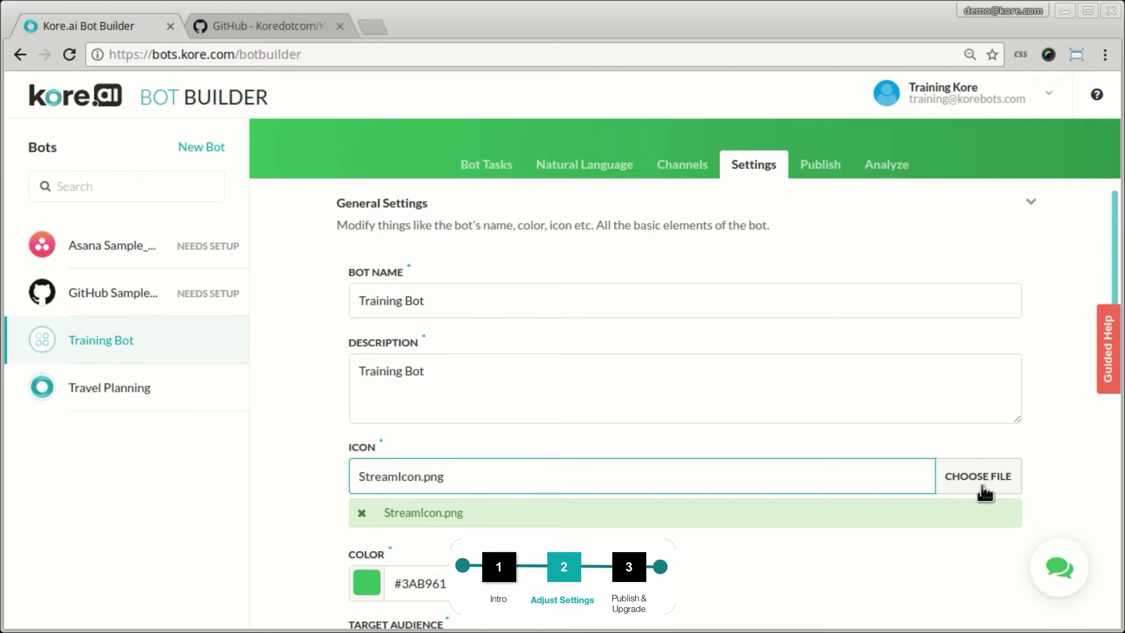
scroll(921, 502, down, 3)
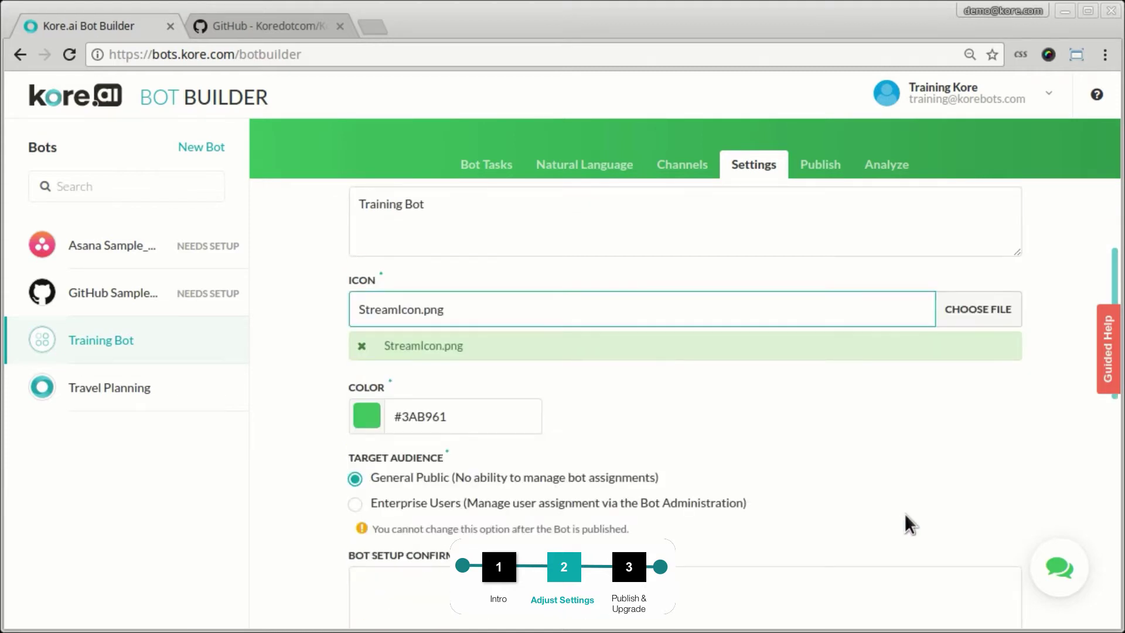
click(1060, 567)
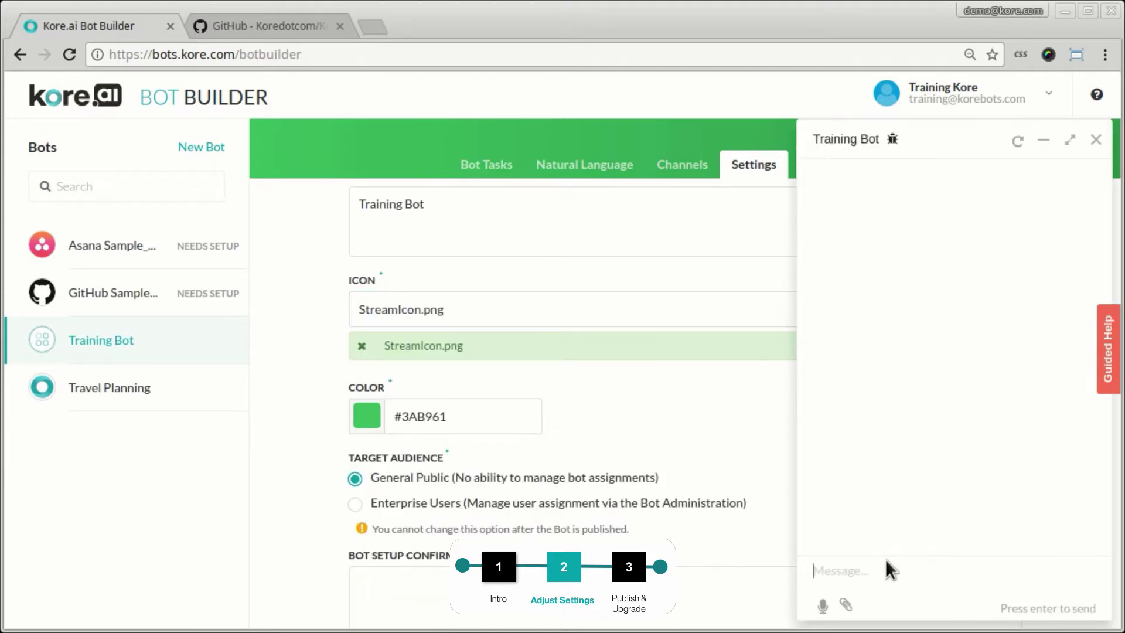
text(Hi)
key(Return)
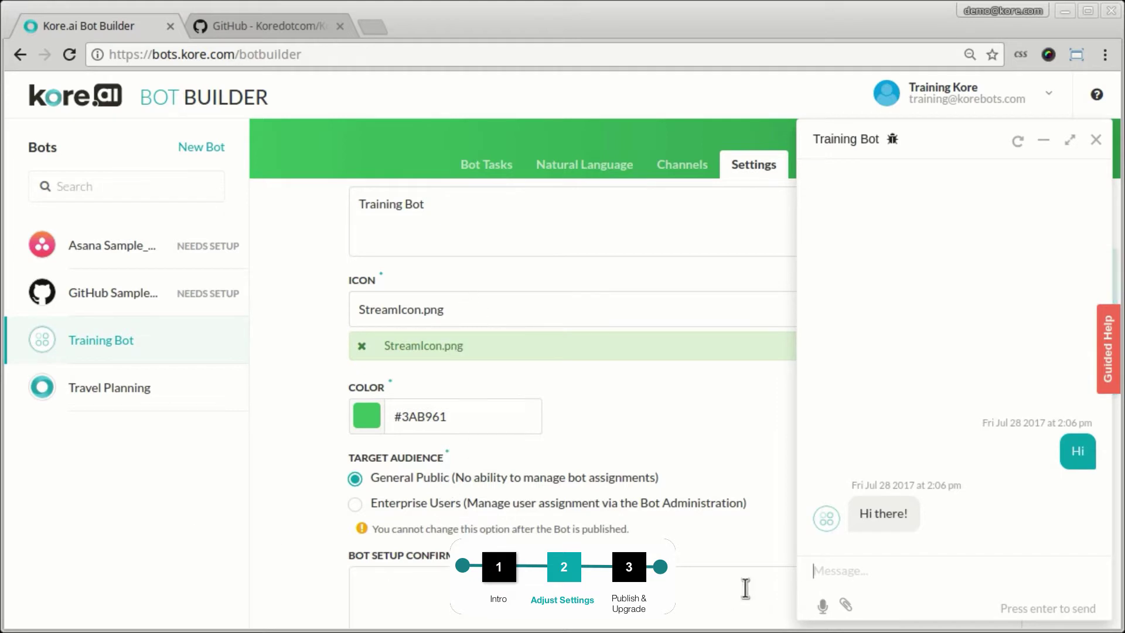
click(1095, 140)
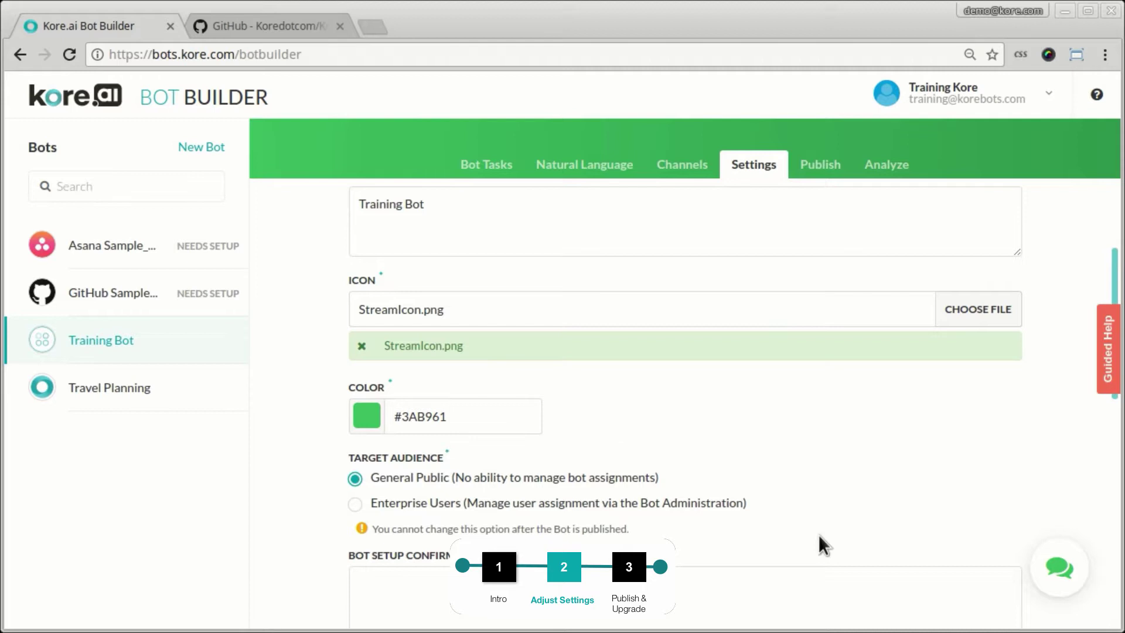
scroll(814, 515, down, 3)
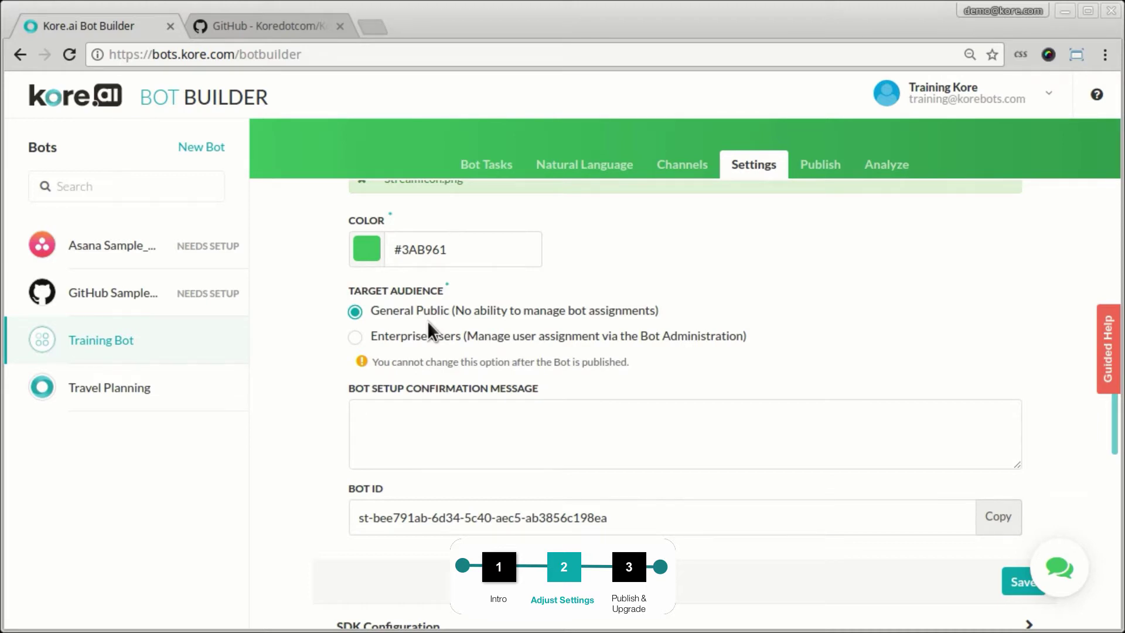
click(402, 452)
scroll(345, 402, down, 3)
scroll(354, 404, up, 2)
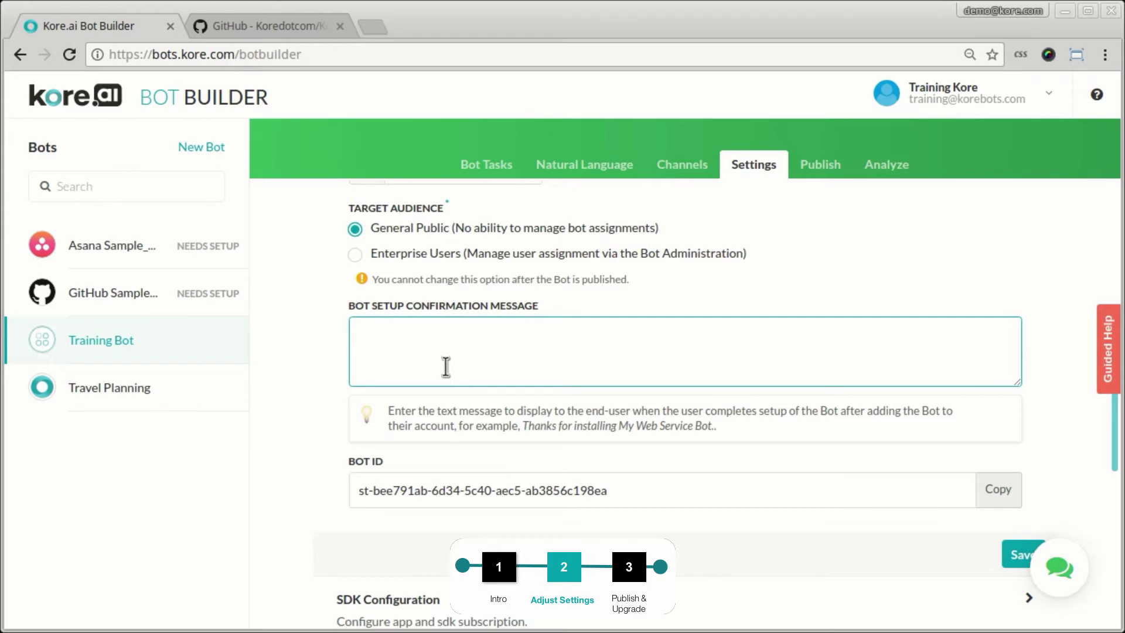
Change the setup confirmation message to 'Hi, This is the training bot' and save
click(1060, 568)
click(1096, 141)
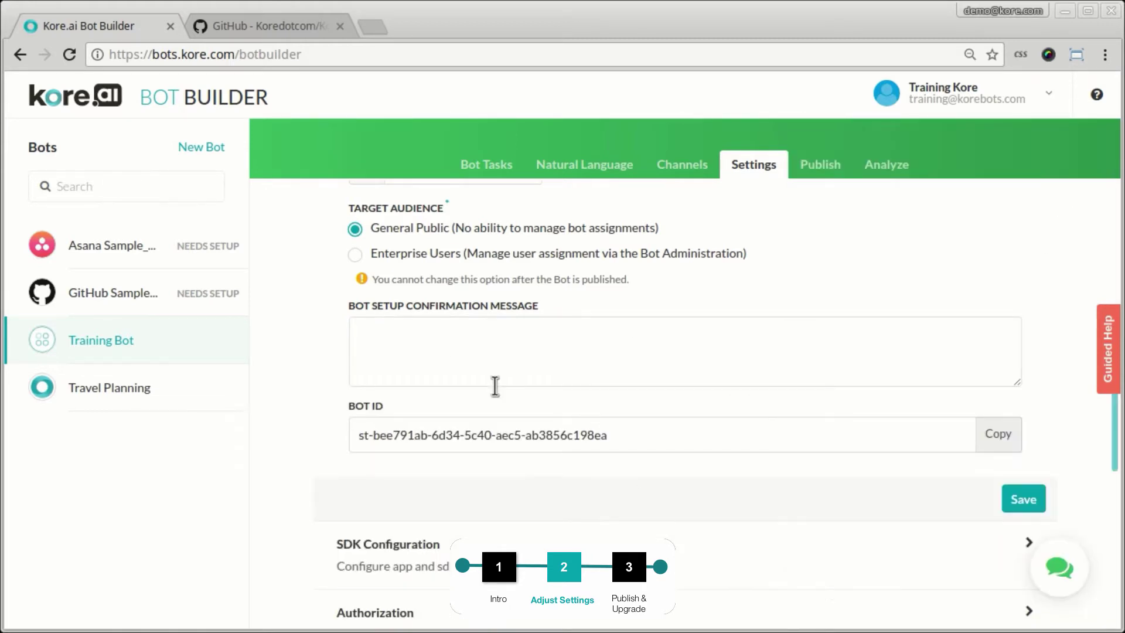
click(516, 372)
text(H)
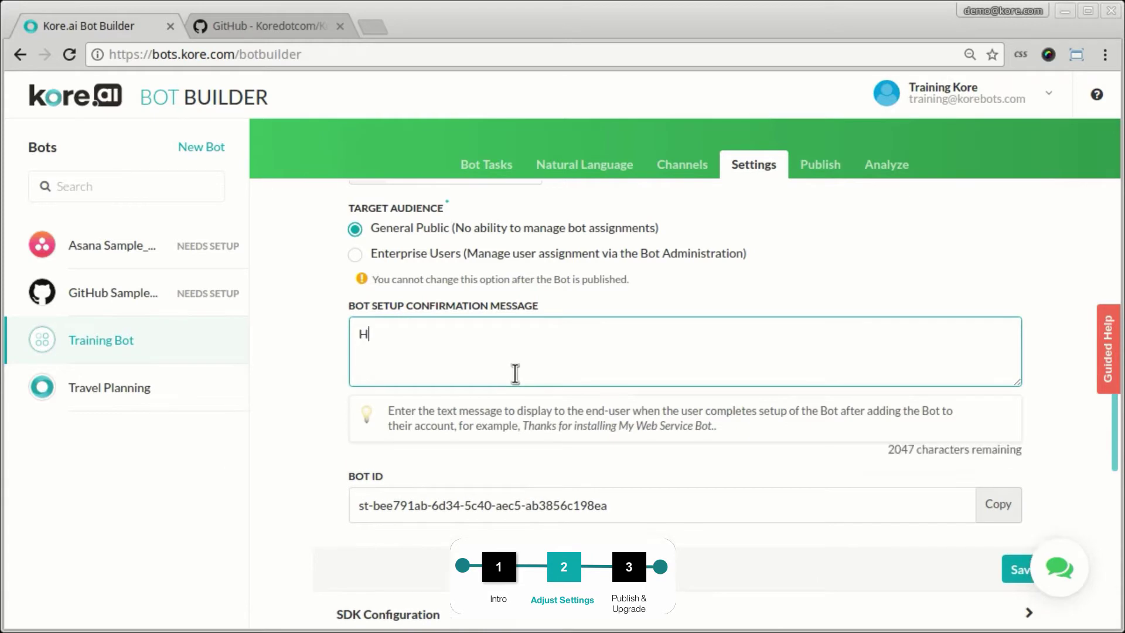
text(i, This is the training bot)
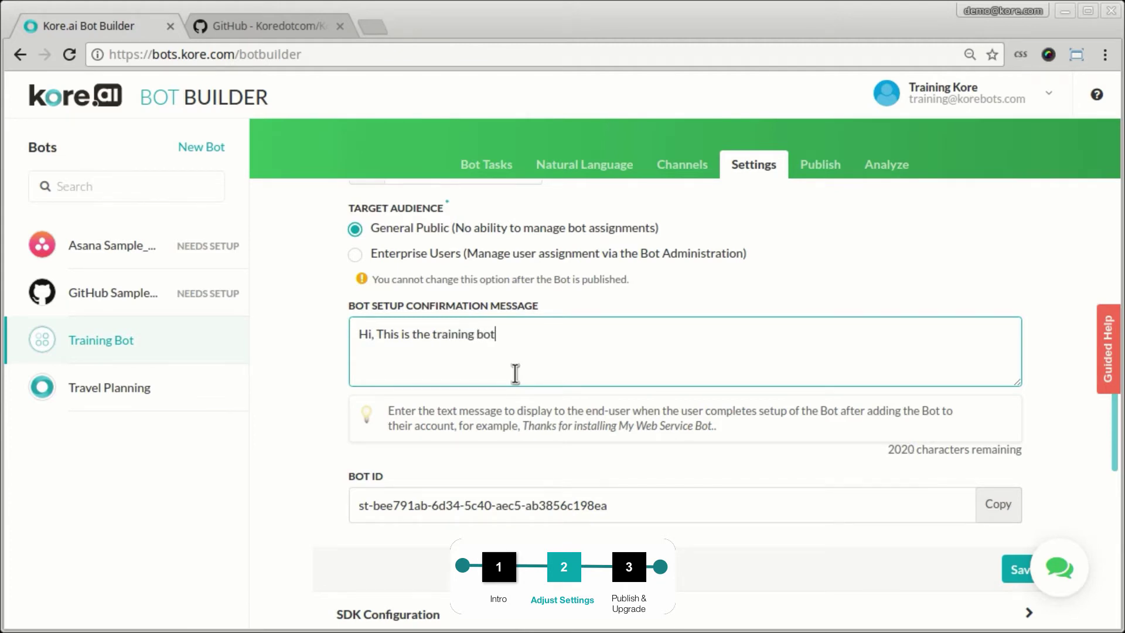
click(1020, 569)
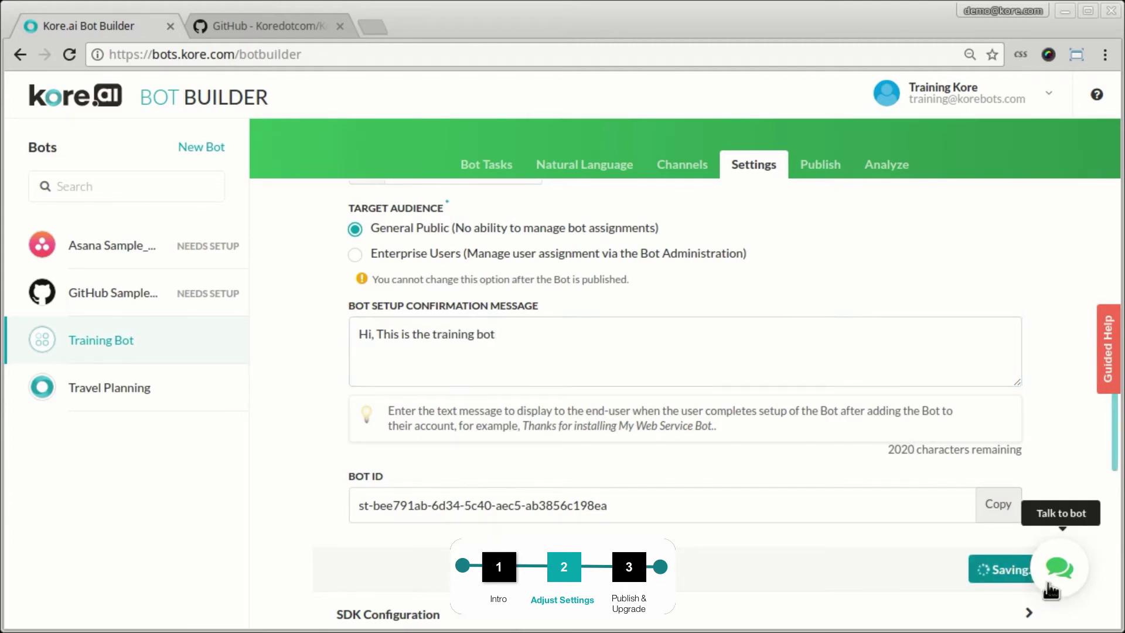
Check the new greeting in the Talk to bot test chat
click(1060, 572)
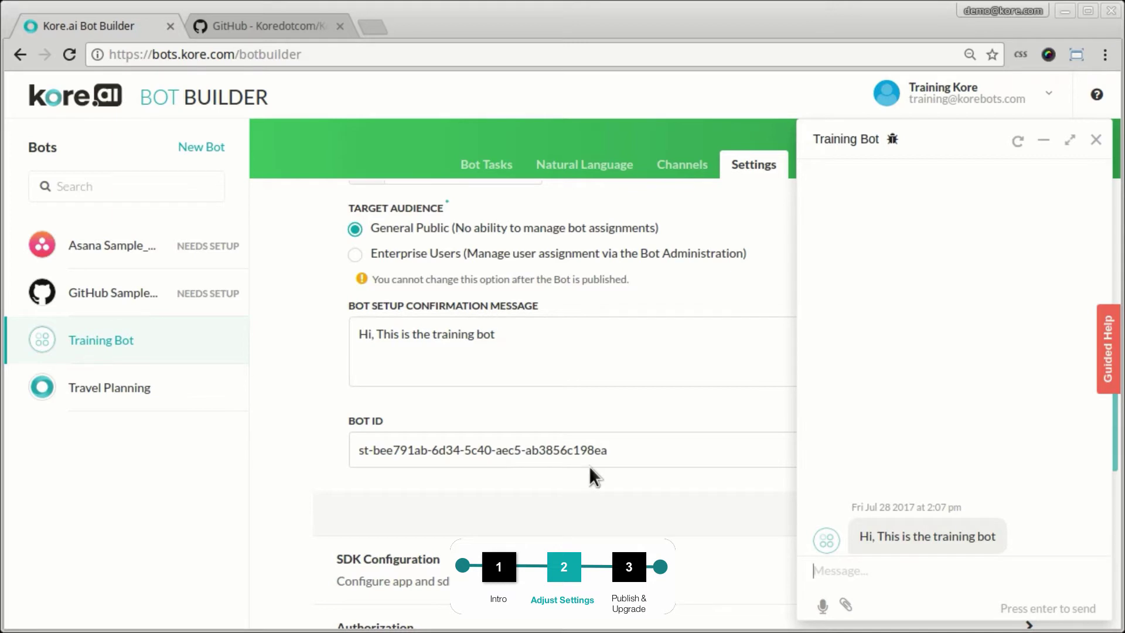
click(1096, 140)
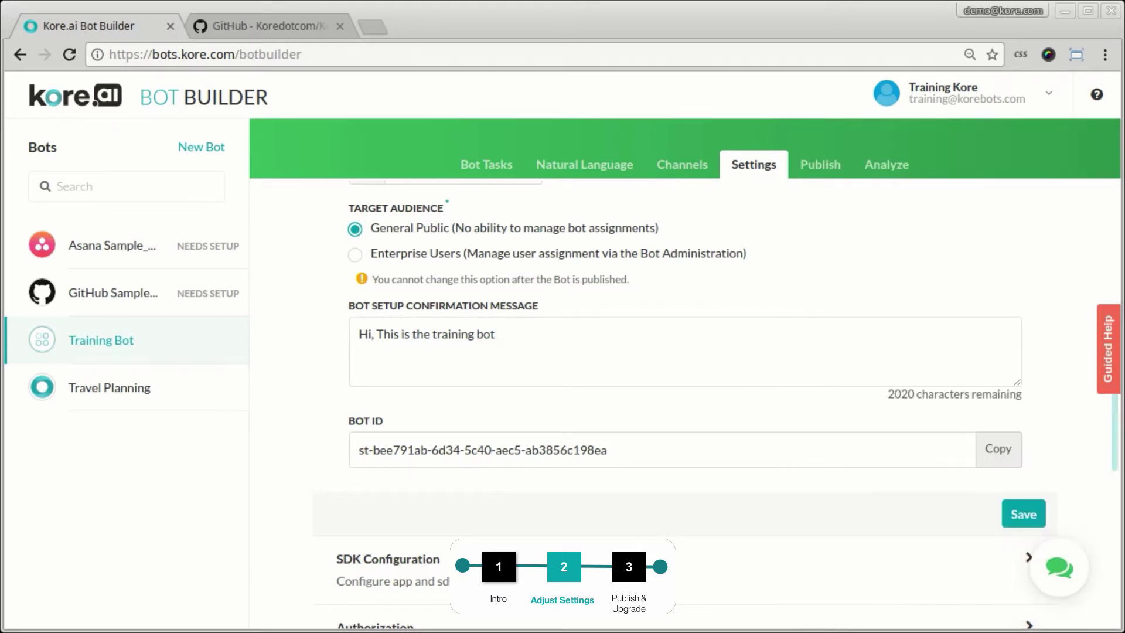
scroll(663, 521, down, 3)
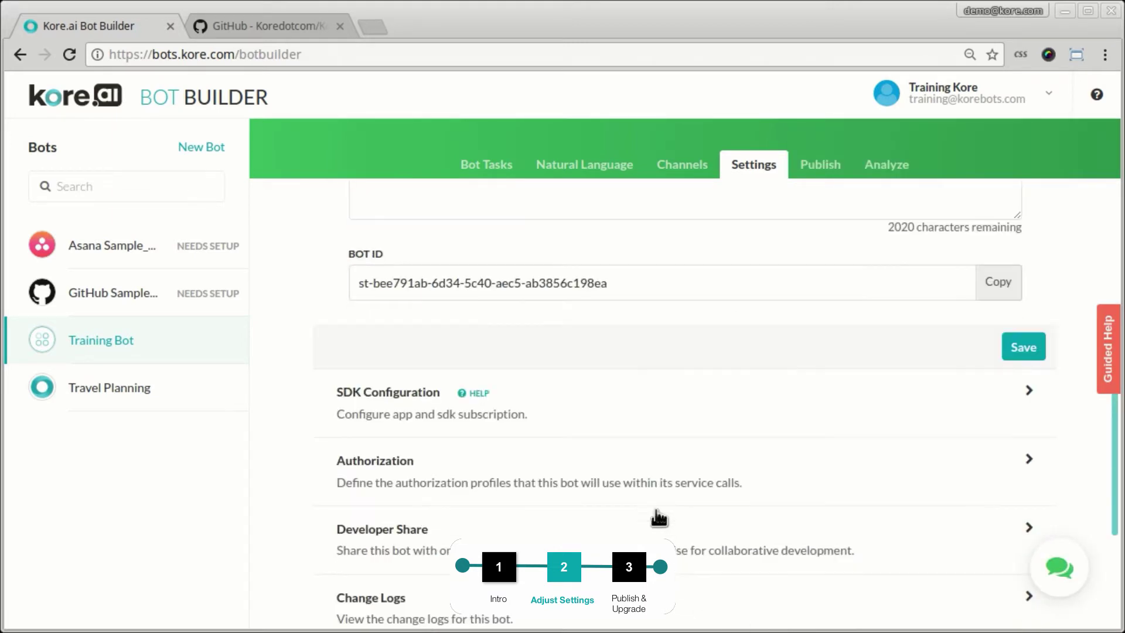
Expand SDK Configuration, then show the Authorization settings with no profiles listed
click(640, 406)
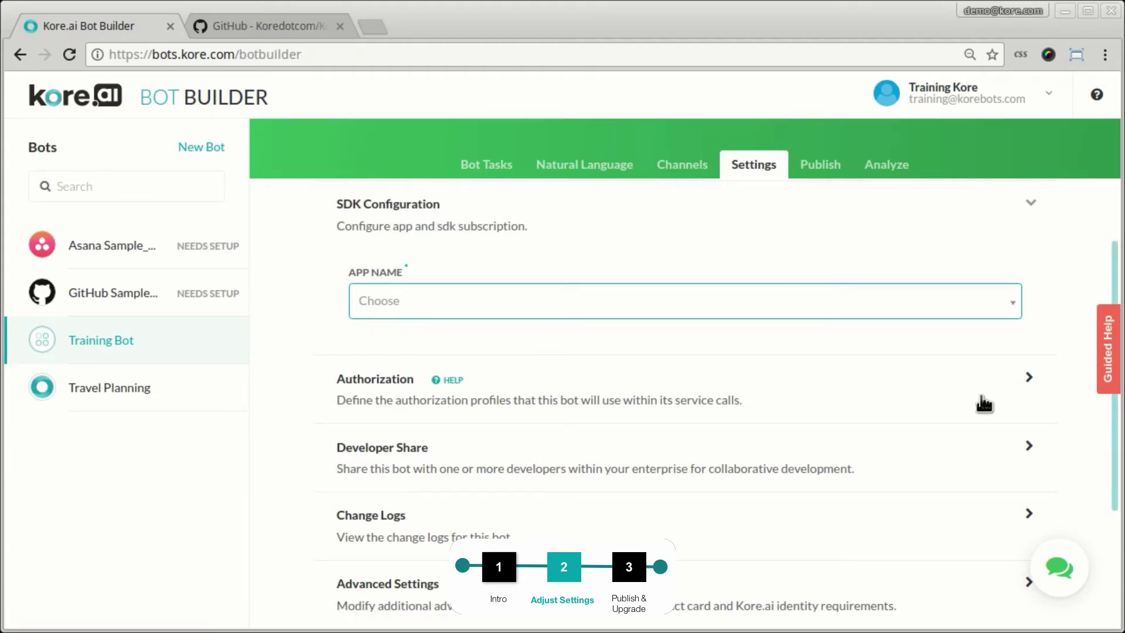
scroll(920, 431, down, 2)
click(814, 320)
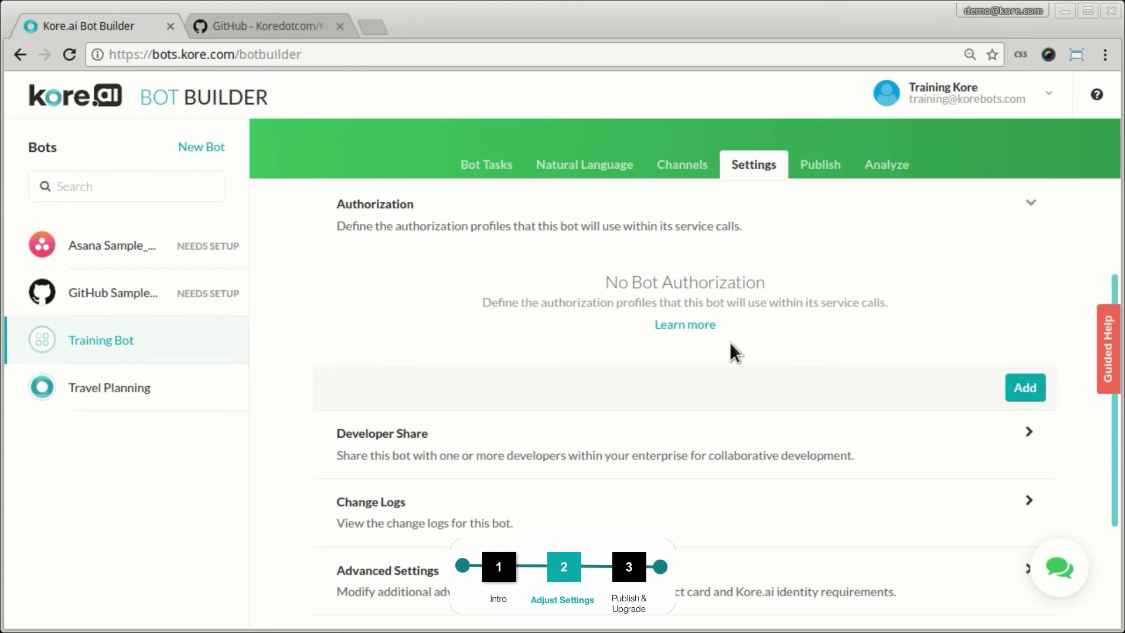
click(753, 463)
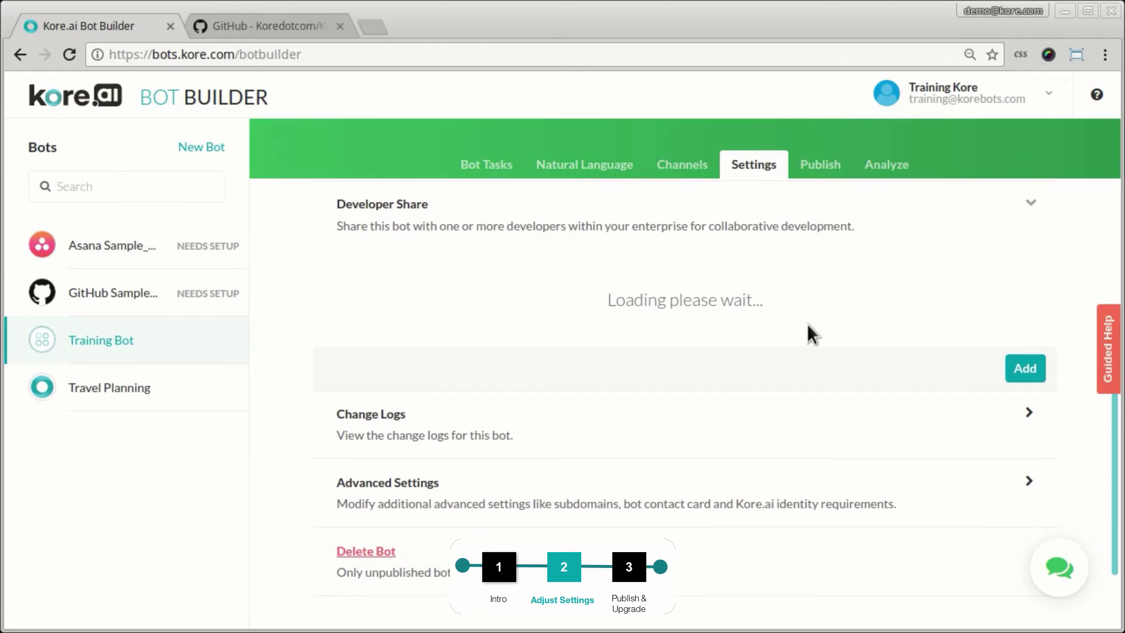
click(790, 443)
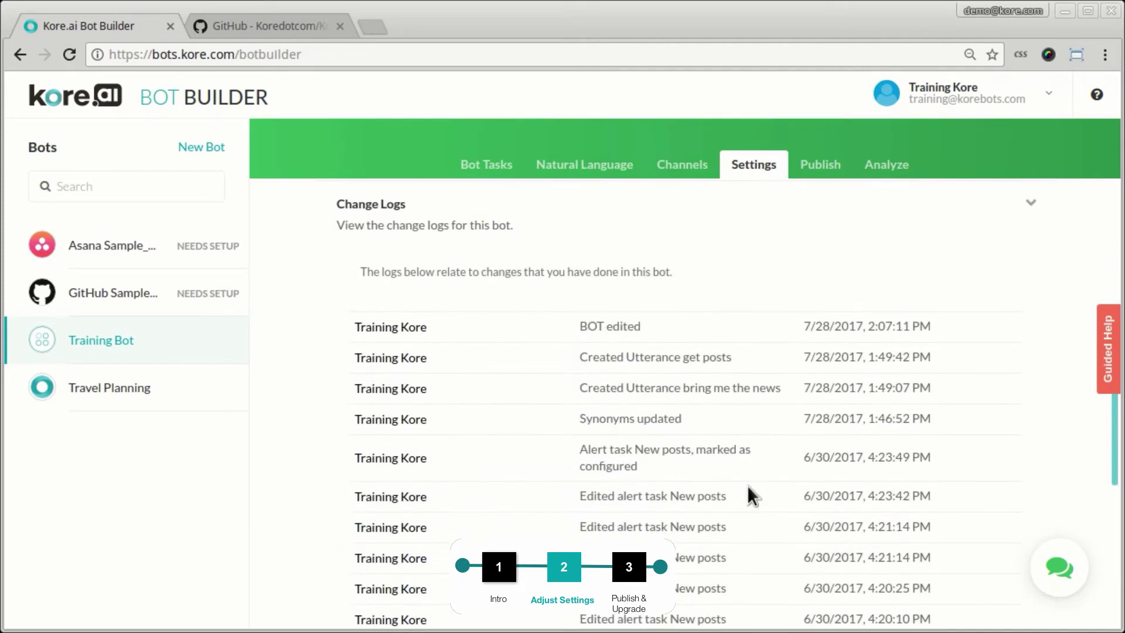
scroll(639, 396, down, 2)
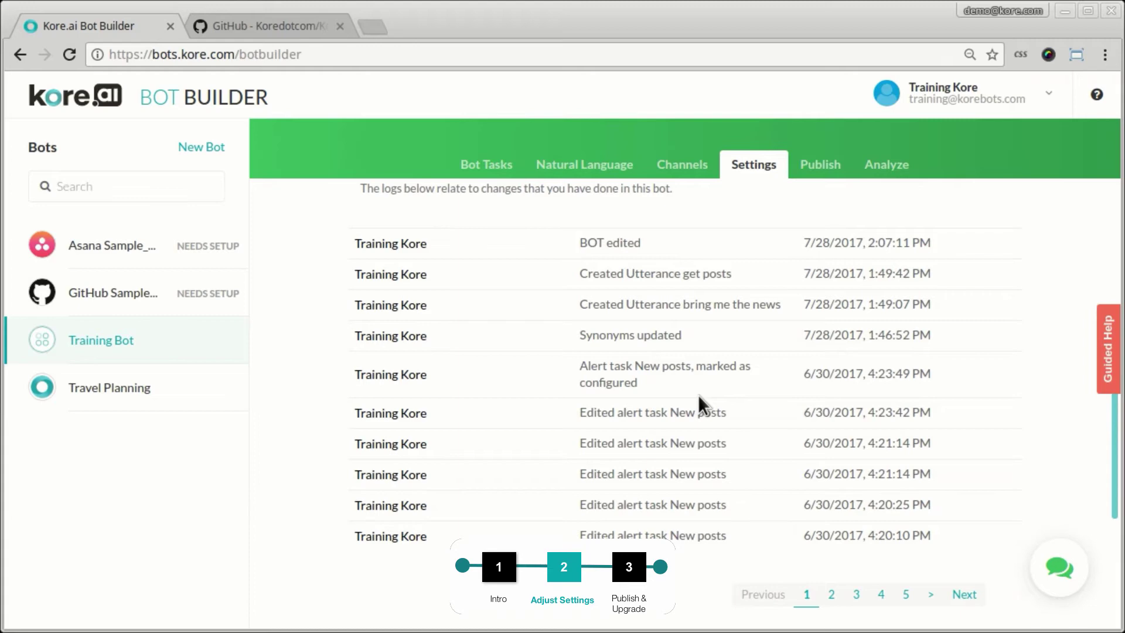
scroll(732, 381, up, 1)
scroll(736, 404, down, 5)
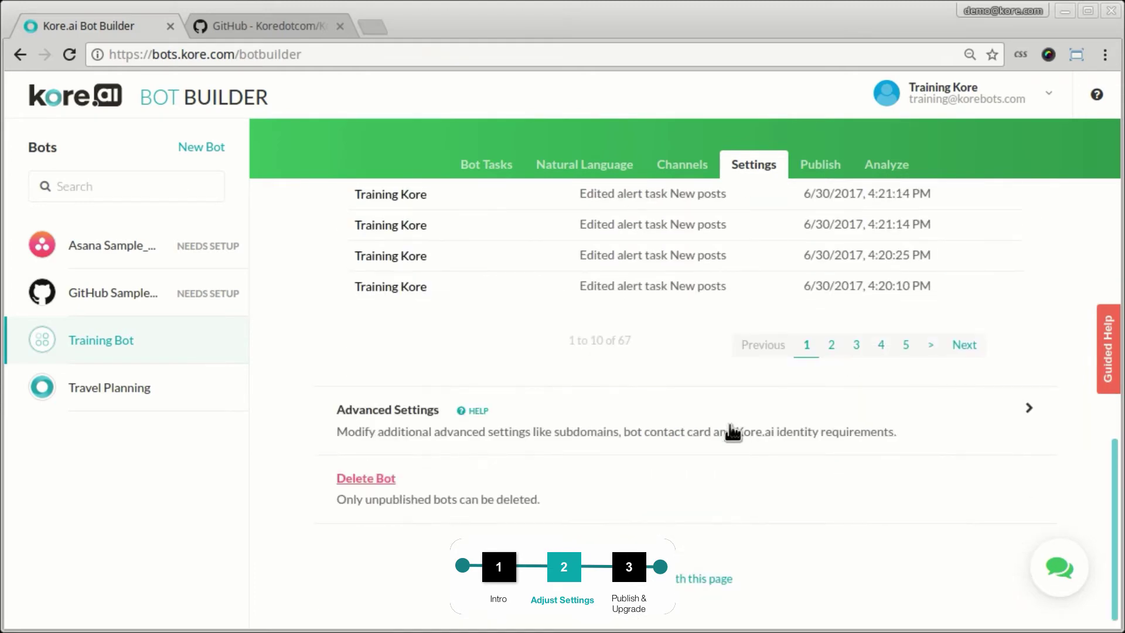
click(777, 422)
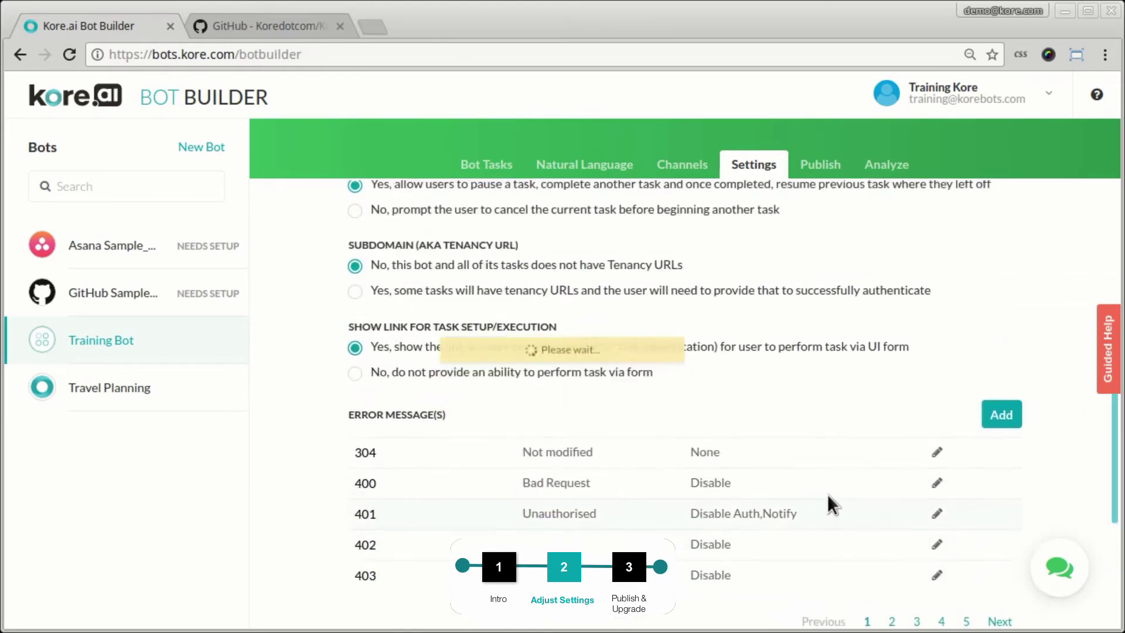
scroll(827, 492, up, 1)
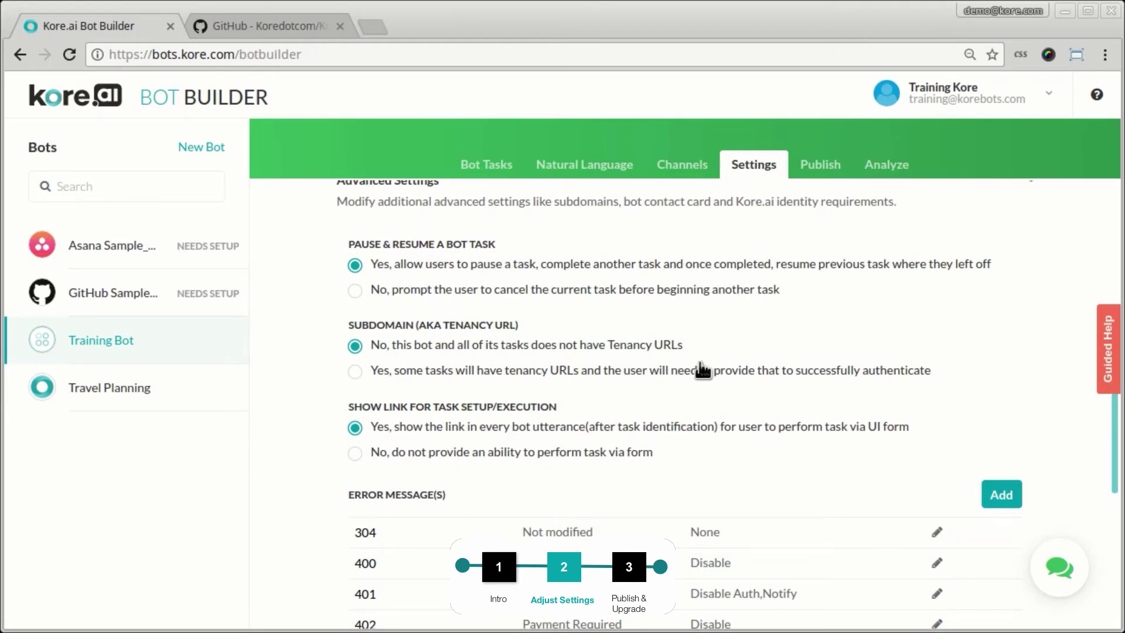
scroll(703, 370, down, 3)
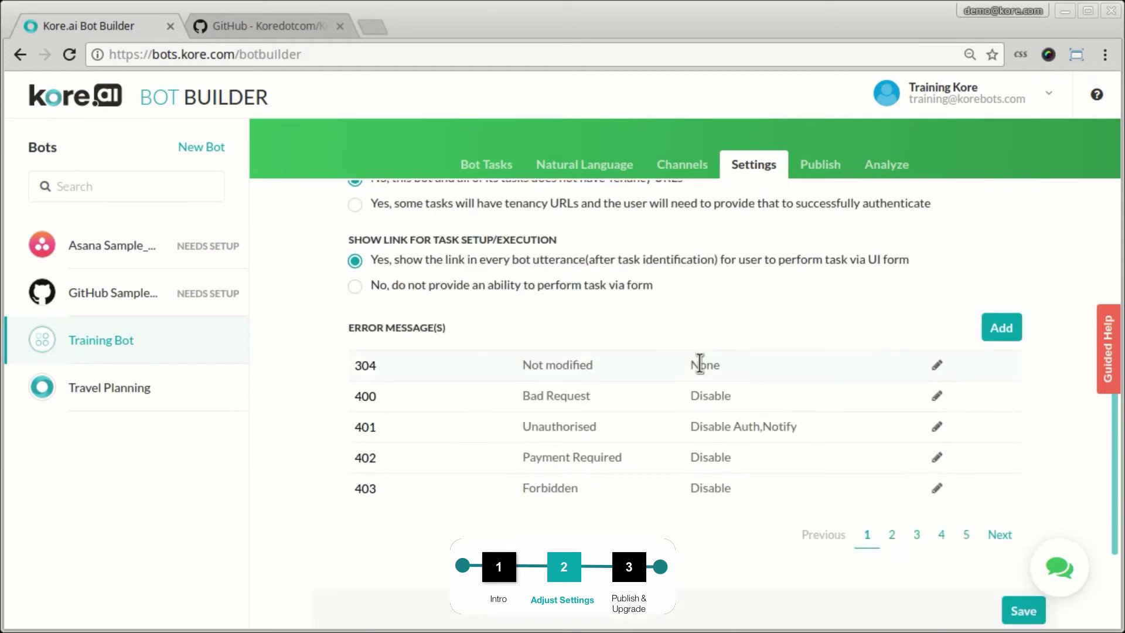
scroll(701, 398, down, 3)
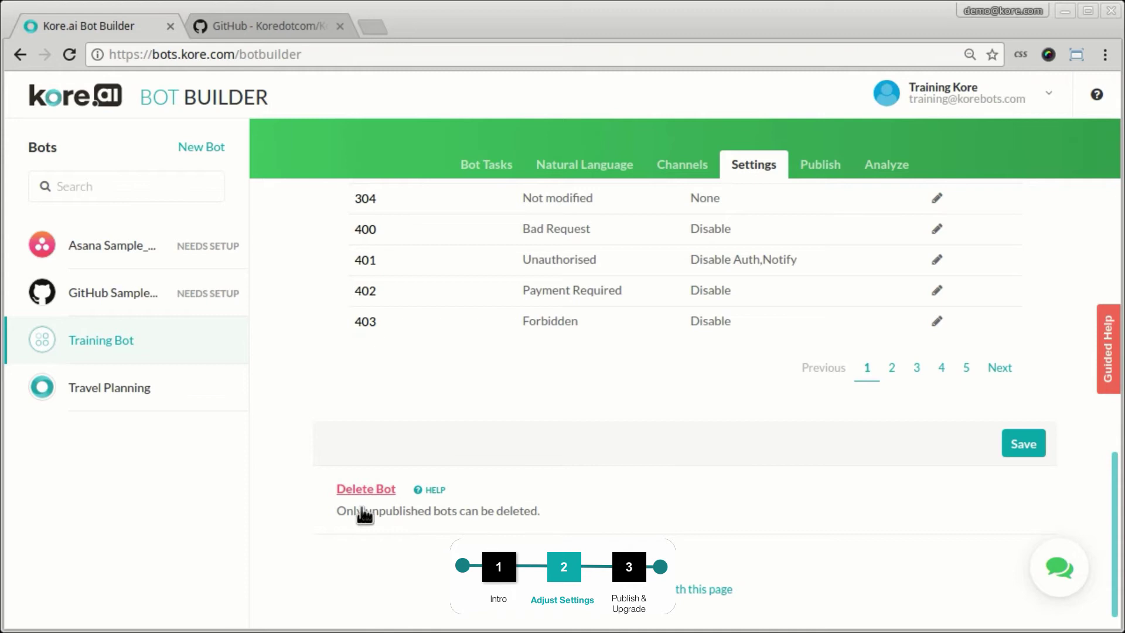
scroll(810, 179, down, 1)
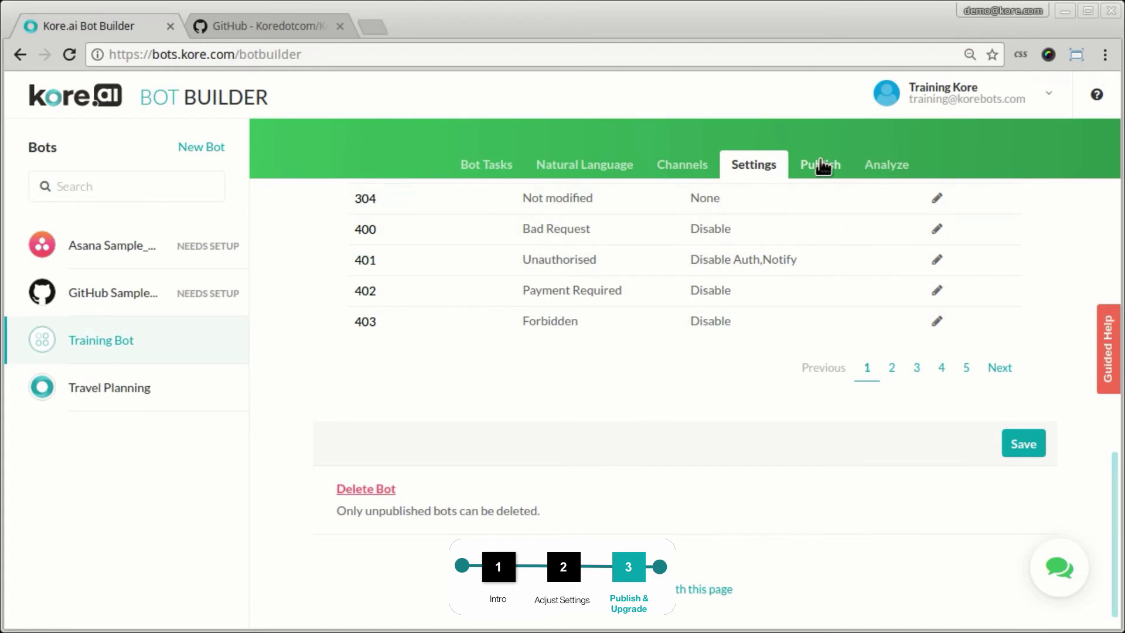
Enable and save the Email channel after Publish Now reports no channel configured
click(820, 175)
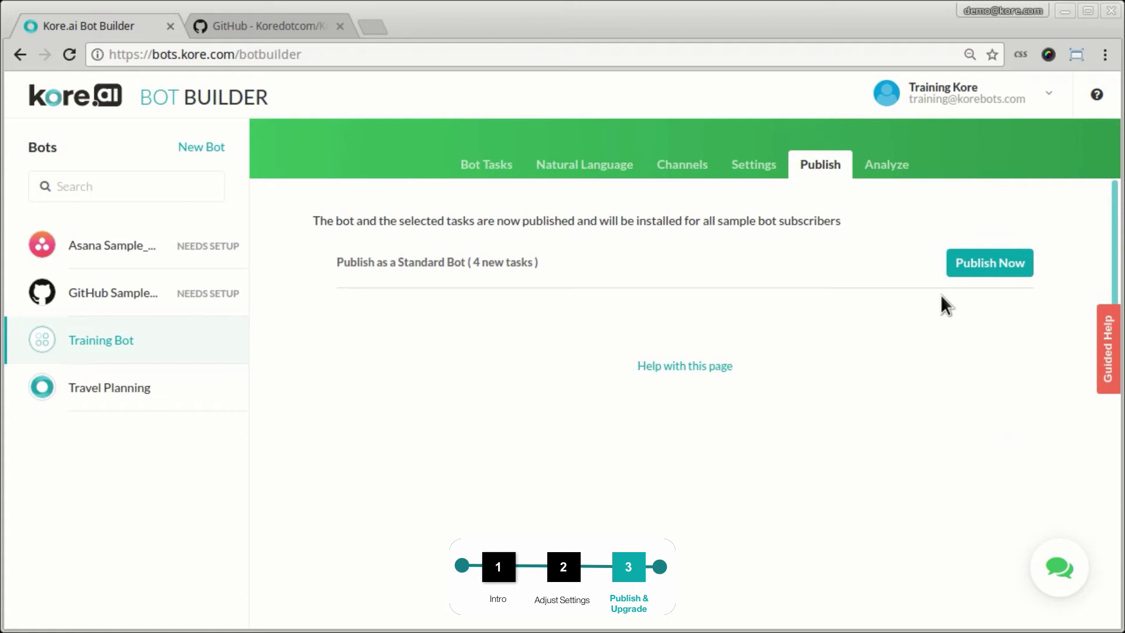
click(983, 276)
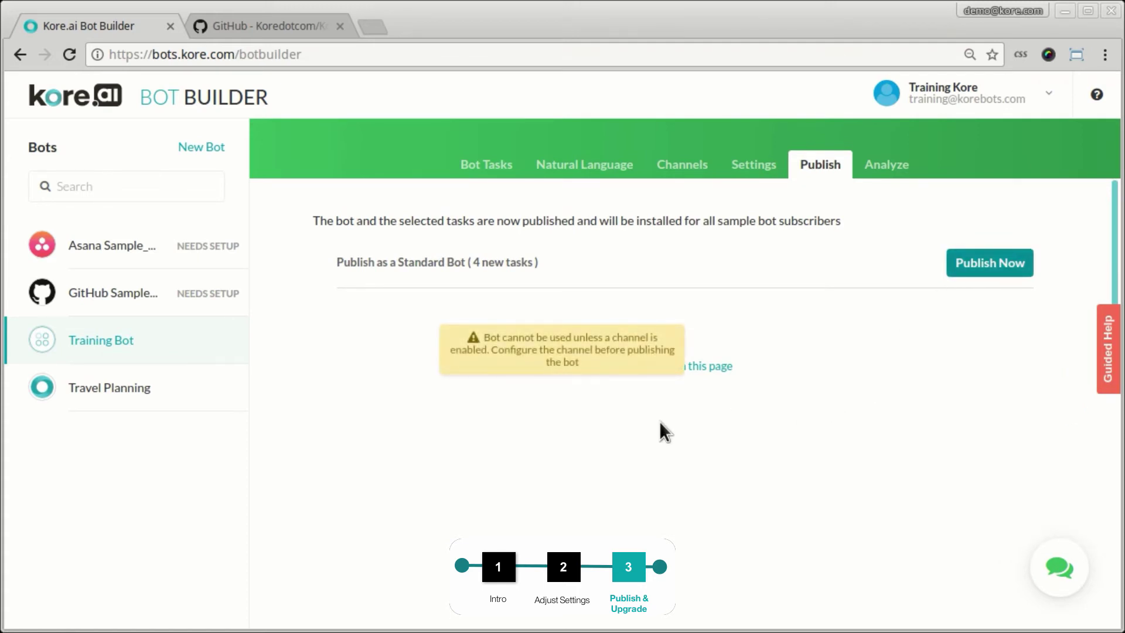
click(682, 174)
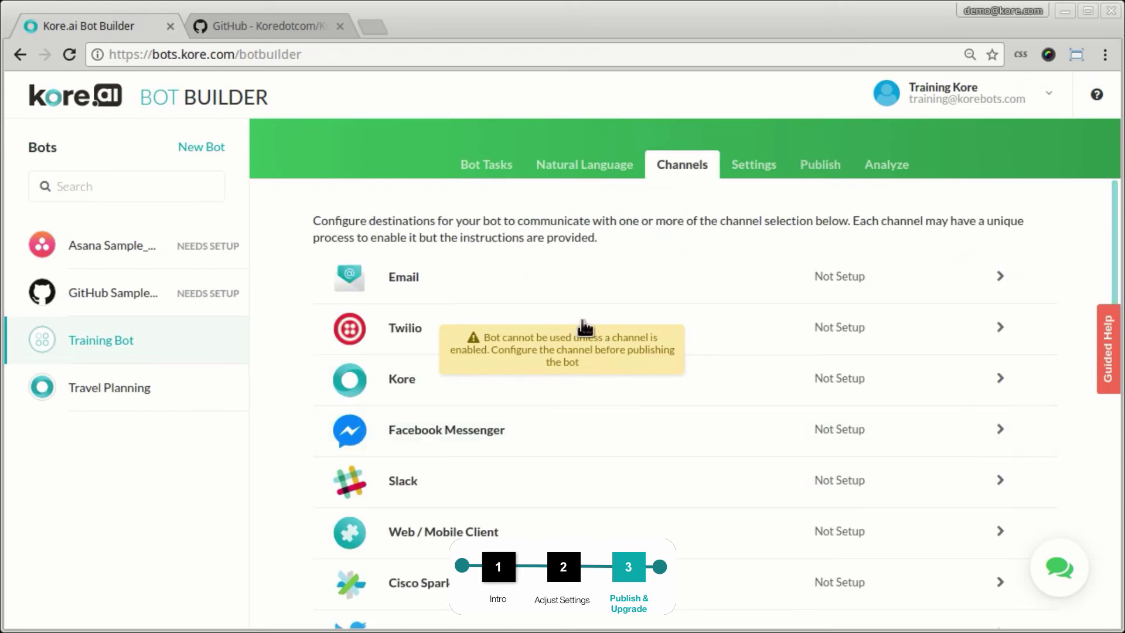
click(663, 280)
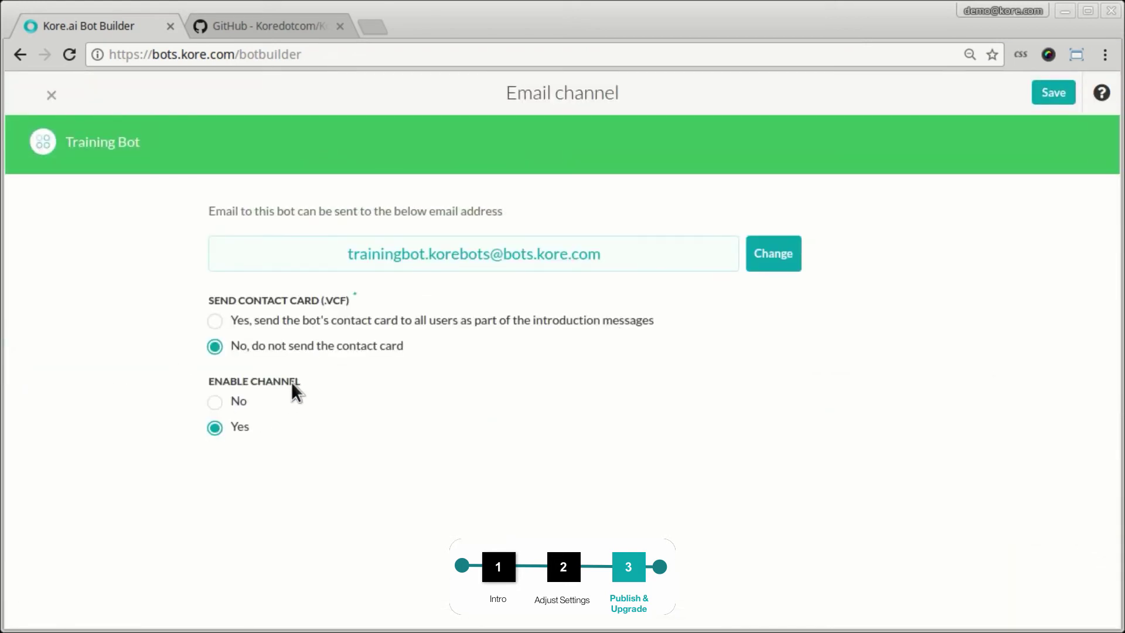
click(1049, 95)
click(819, 168)
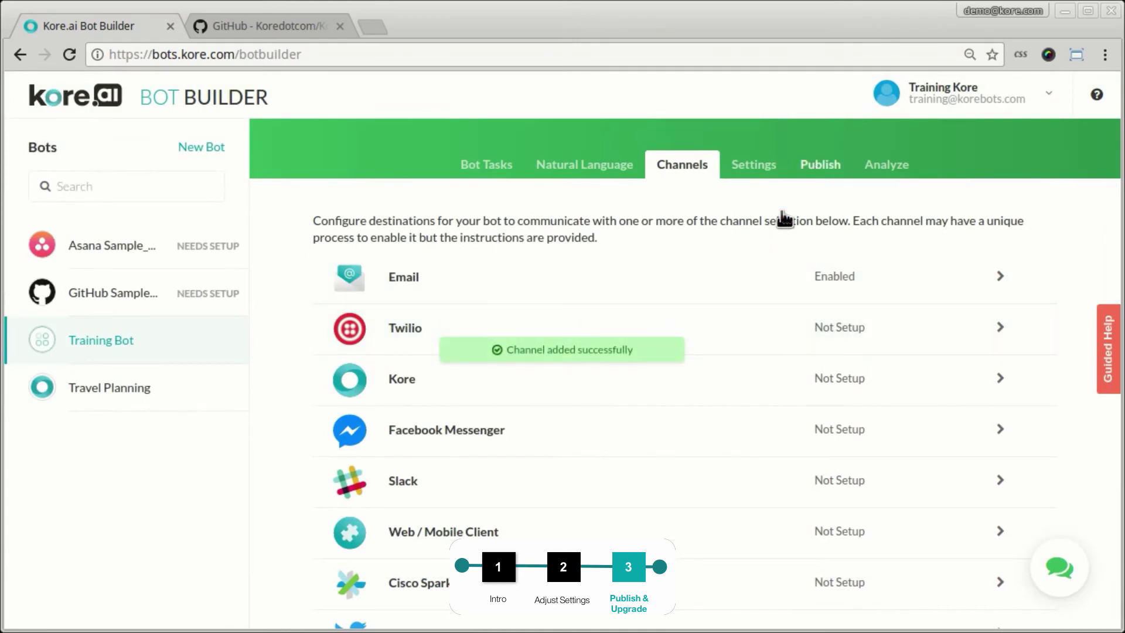
Deploy New posts, Show all posts, Get post and Say Hello at version 1.0
click(987, 262)
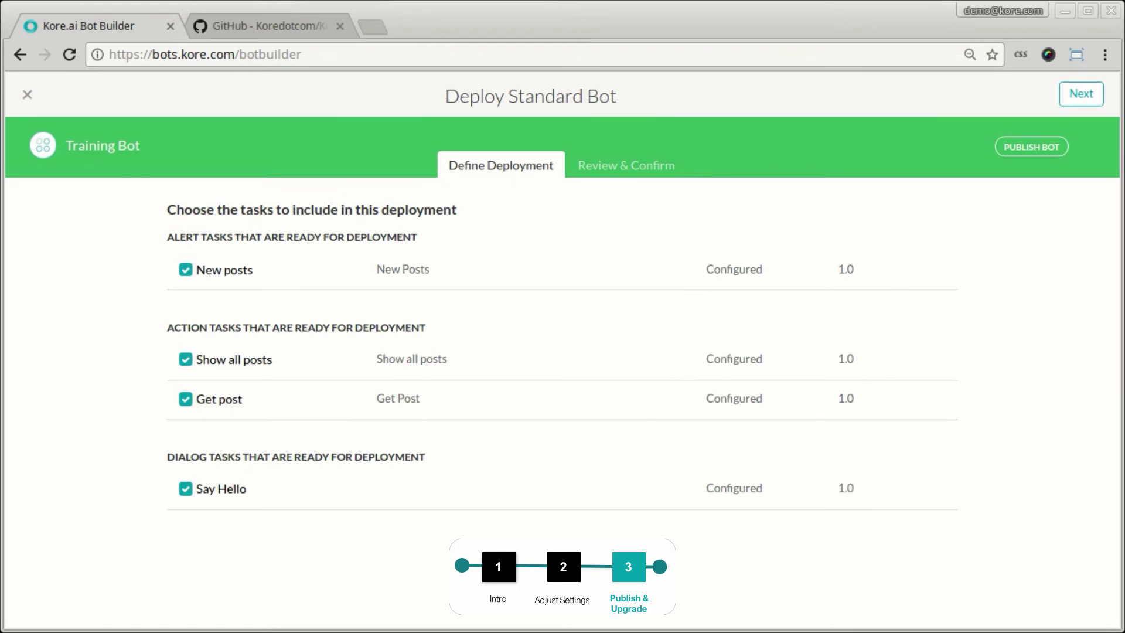
click(1082, 96)
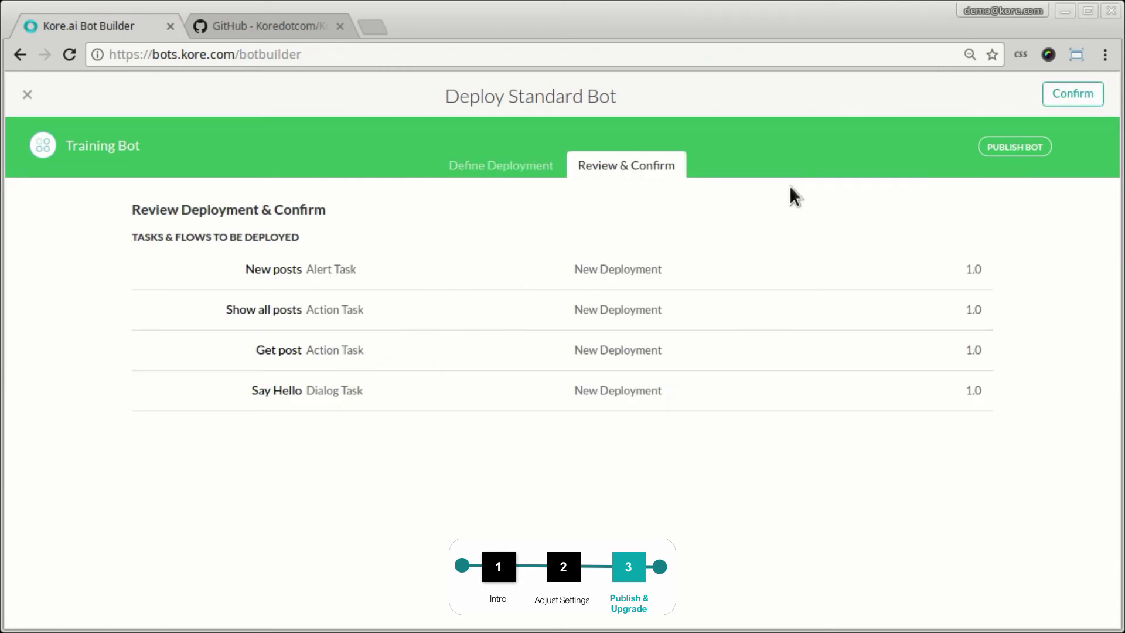
click(1059, 105)
click(738, 292)
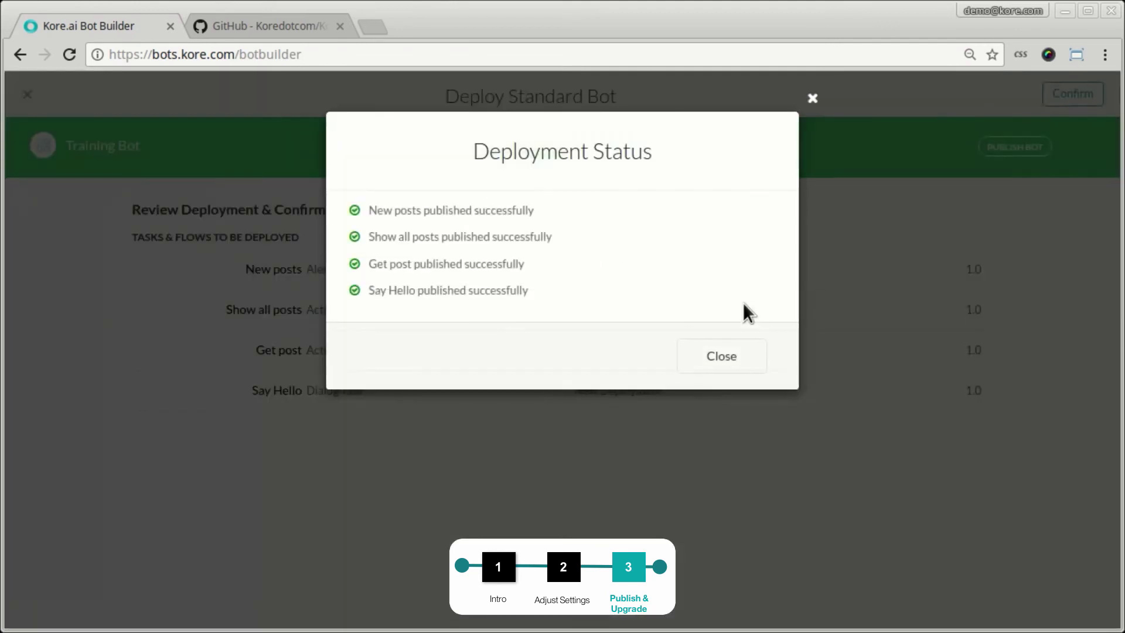
click(735, 361)
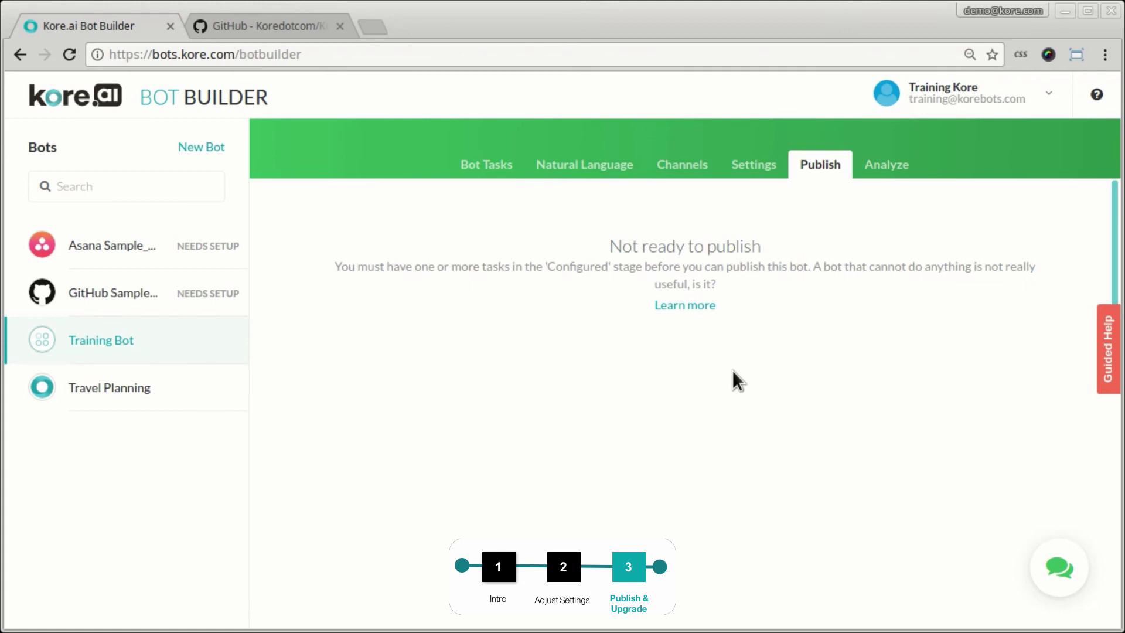
Create an Upgrade draft of the New posts alert task and finish its setup
click(490, 170)
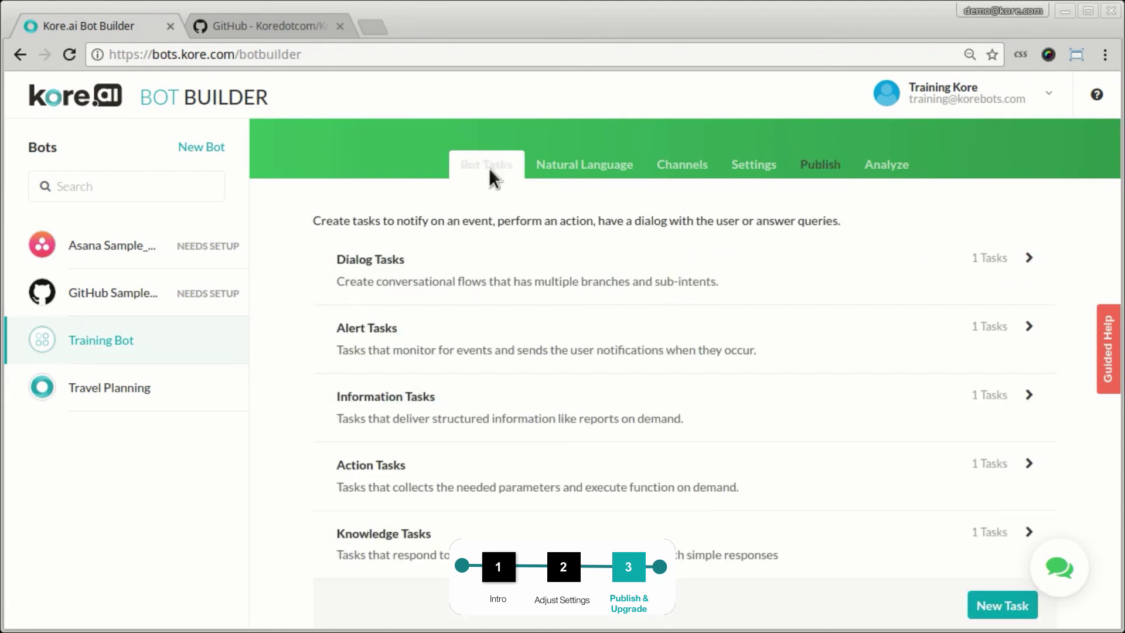
click(528, 253)
scroll(641, 325, down, 1)
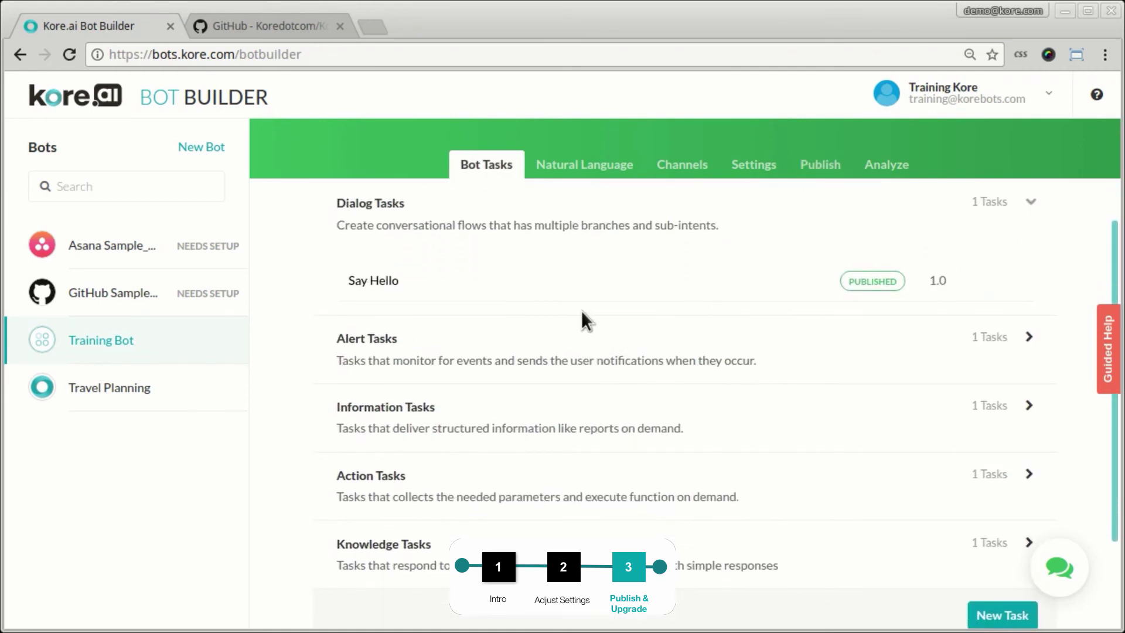
mouse_move(1004, 296)
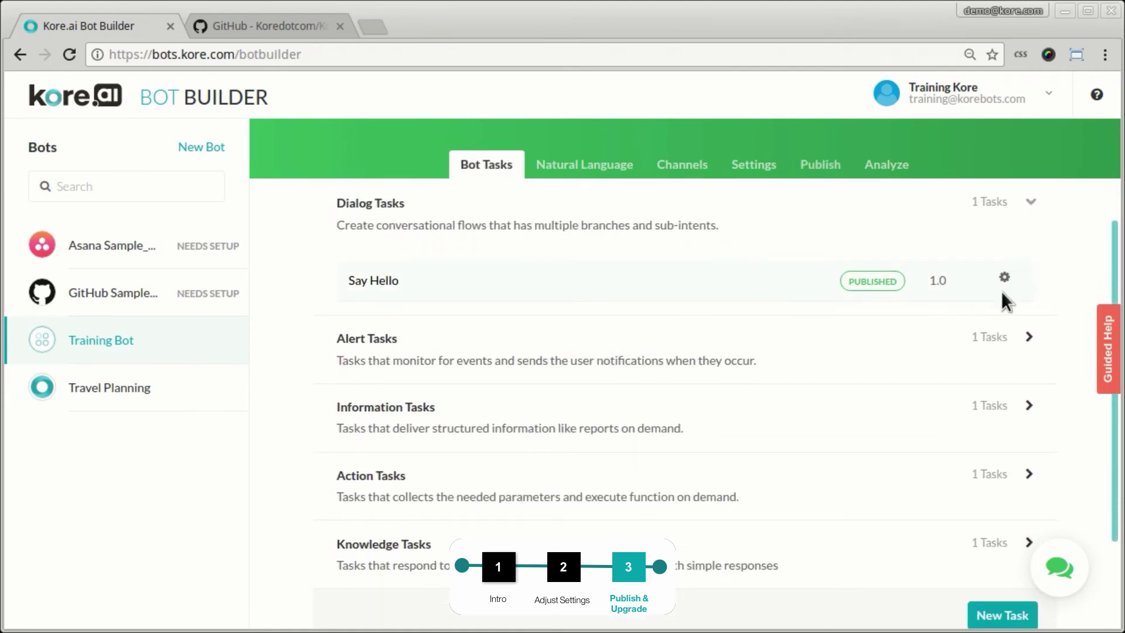
click(929, 354)
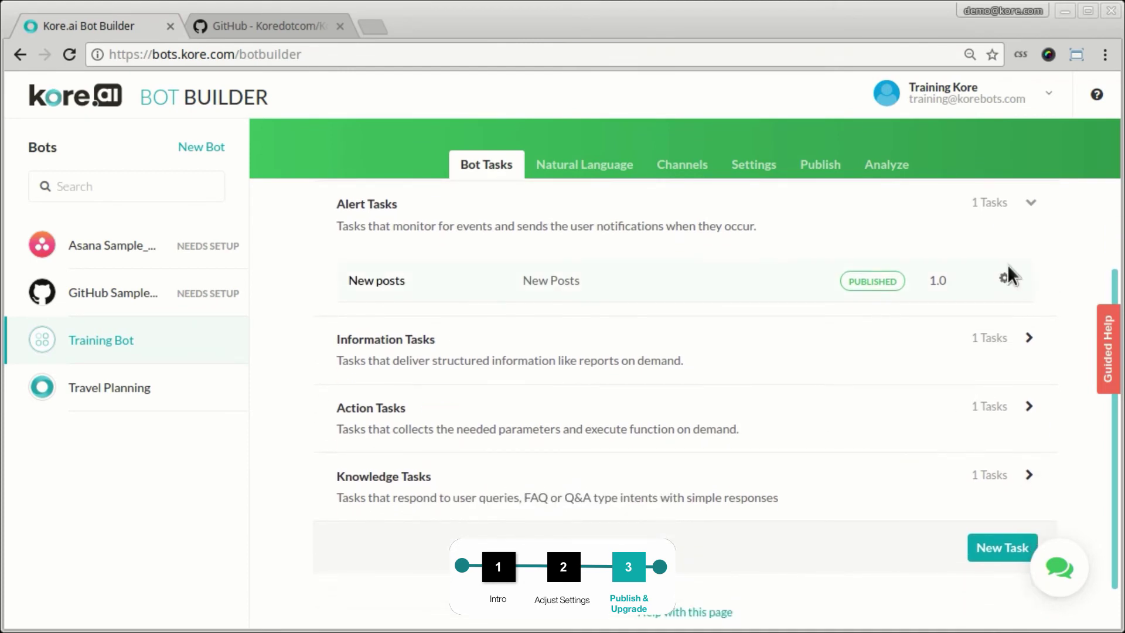
click(1001, 282)
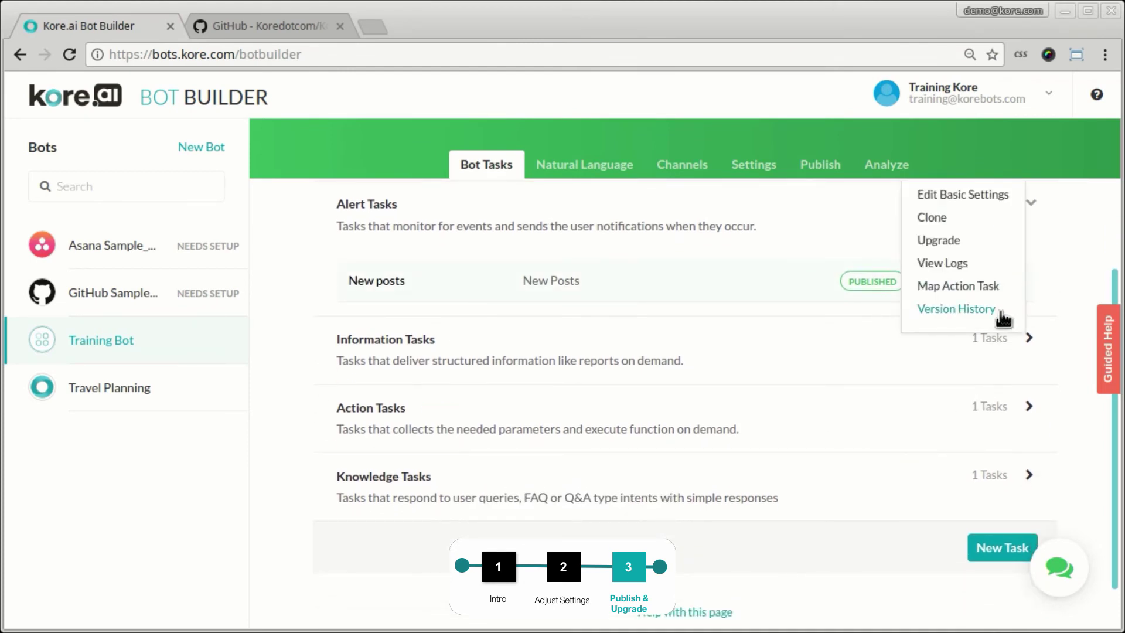
click(950, 249)
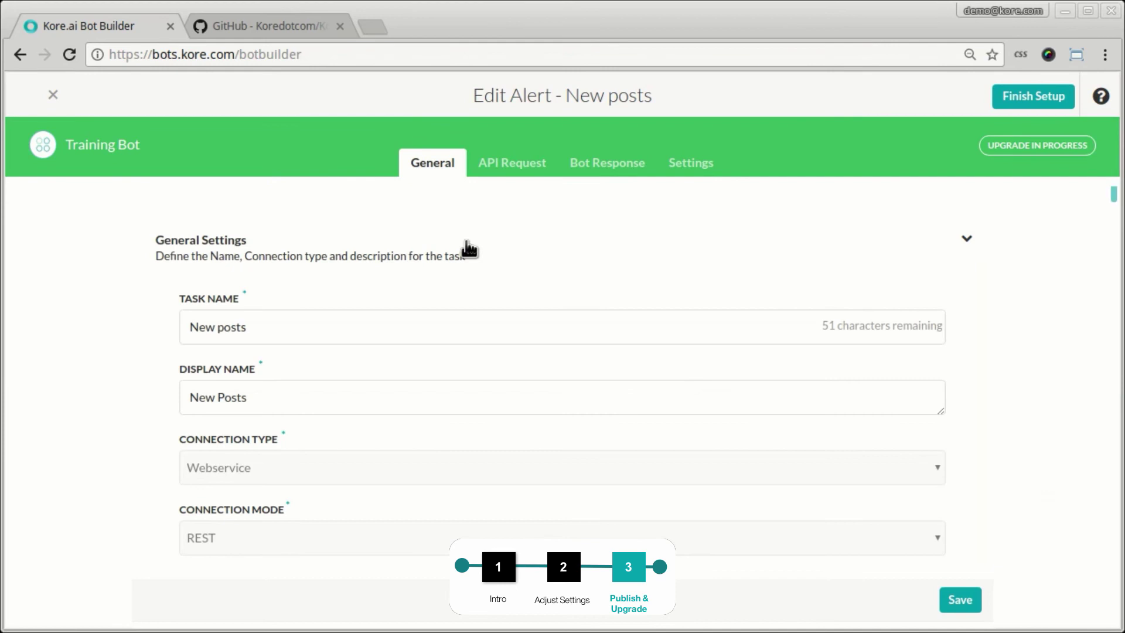
click(1058, 96)
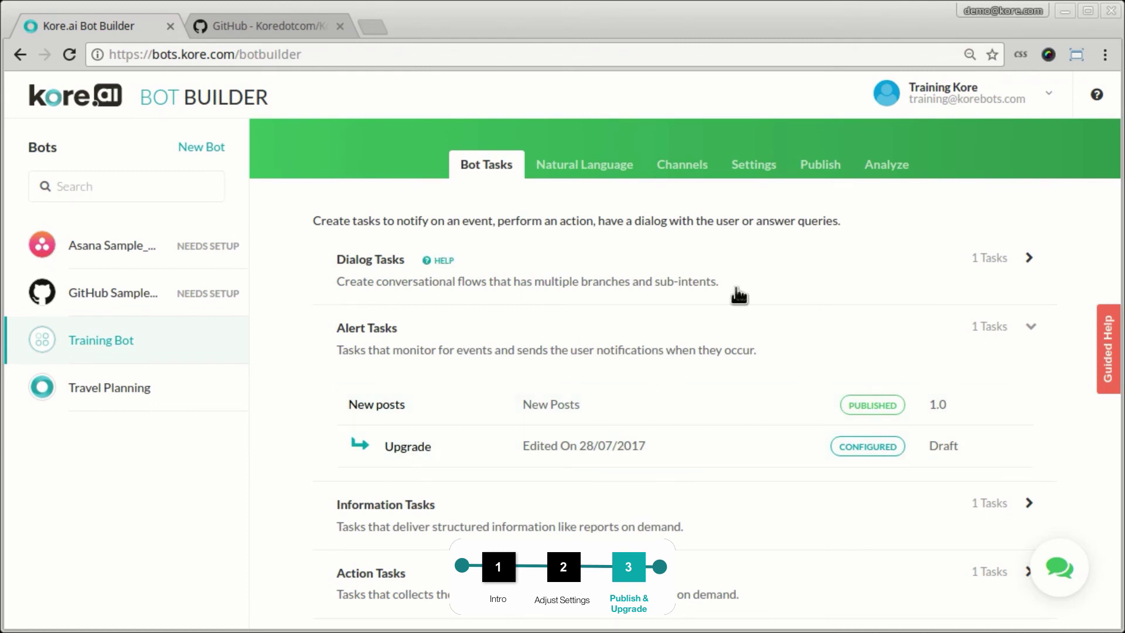
Start a new deployment and set the New posts upgrade's version type to Major Update
click(818, 177)
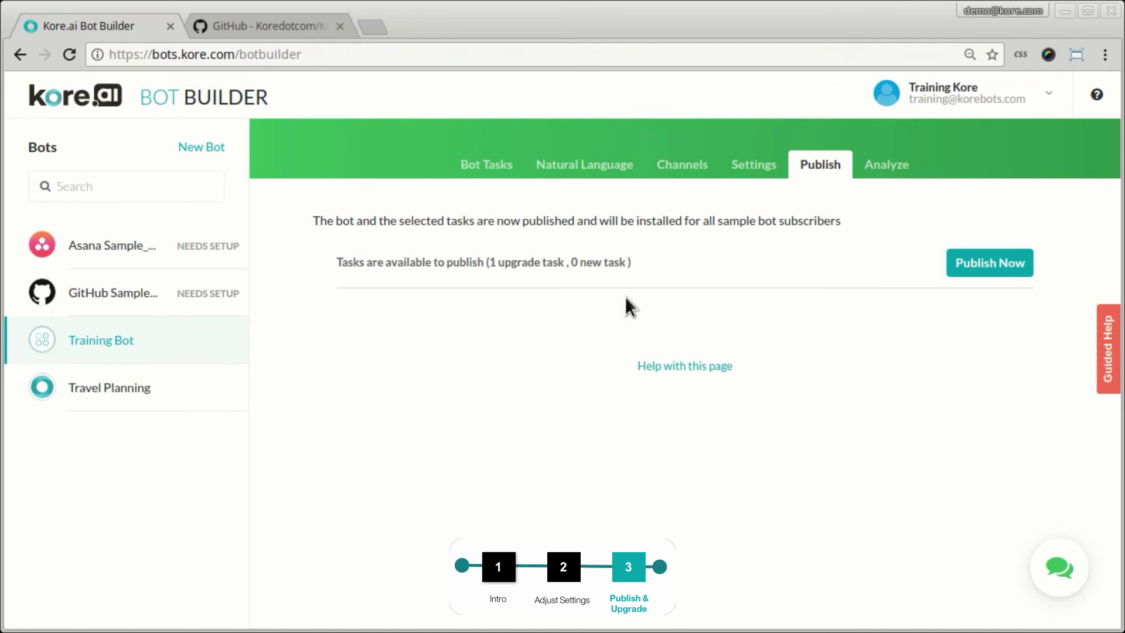
click(1010, 268)
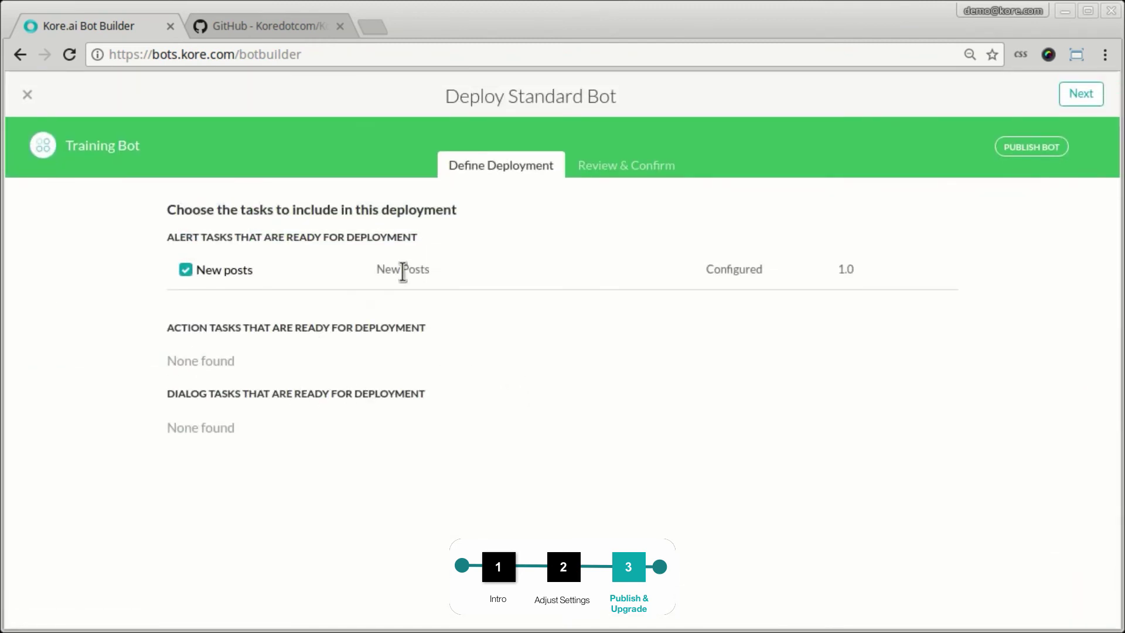
click(1083, 100)
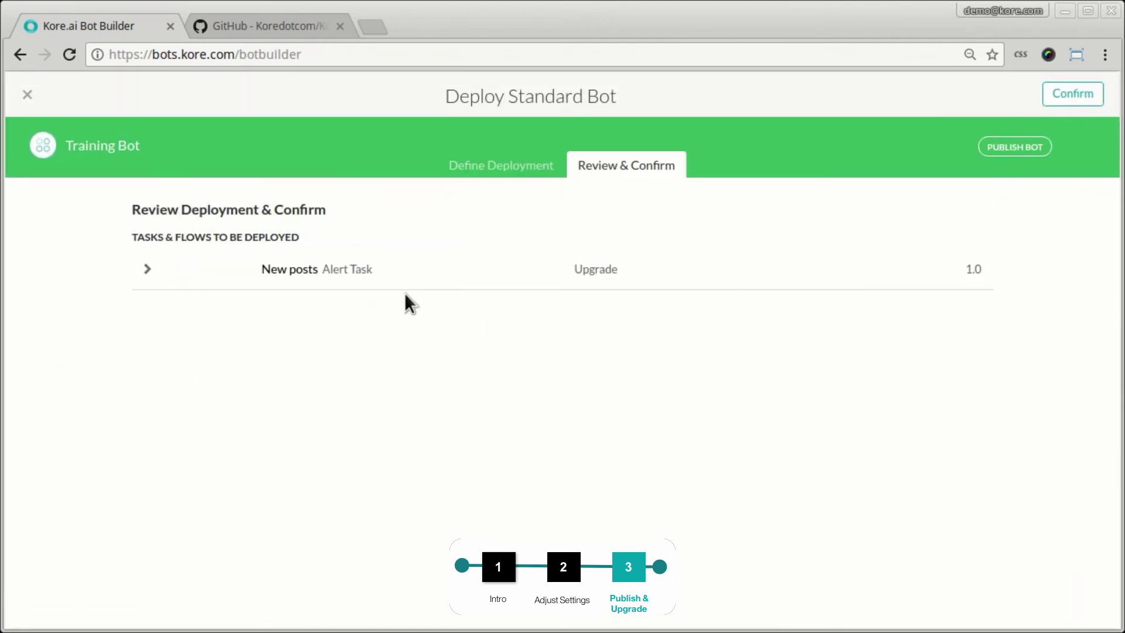
click(300, 280)
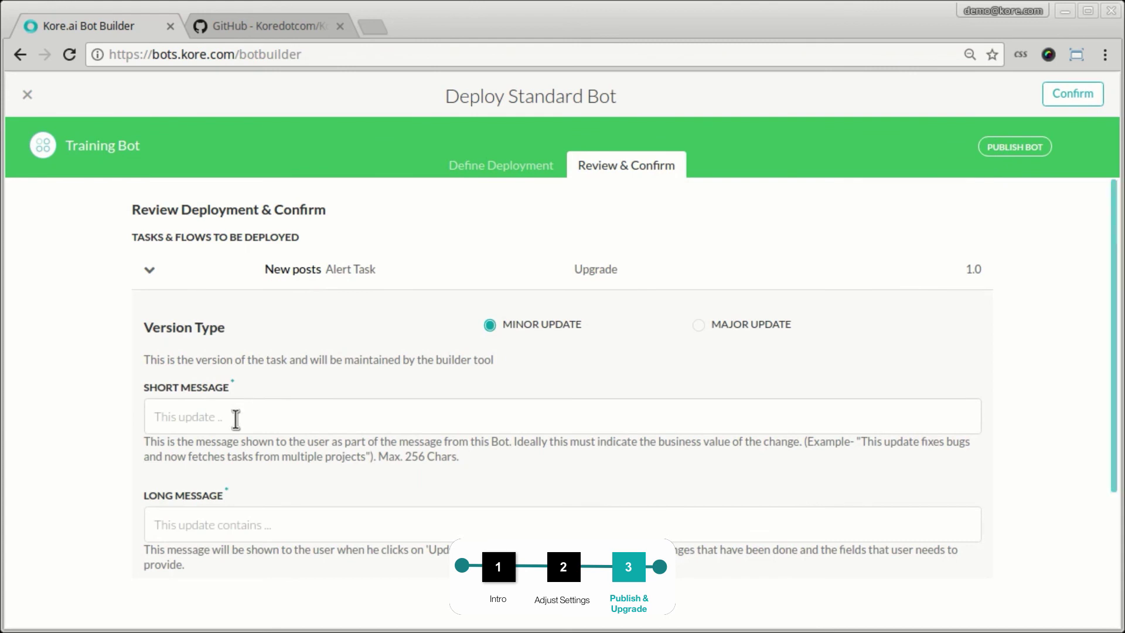
scroll(236, 416, down, 1)
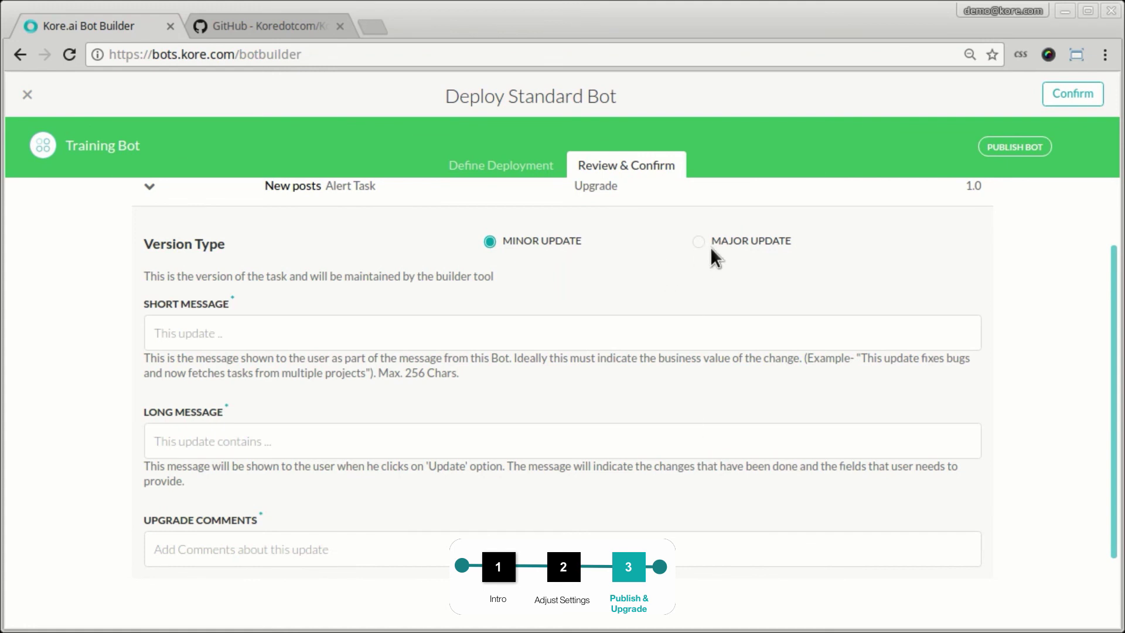
click(543, 246)
click(702, 242)
scroll(980, 215, up, 2)
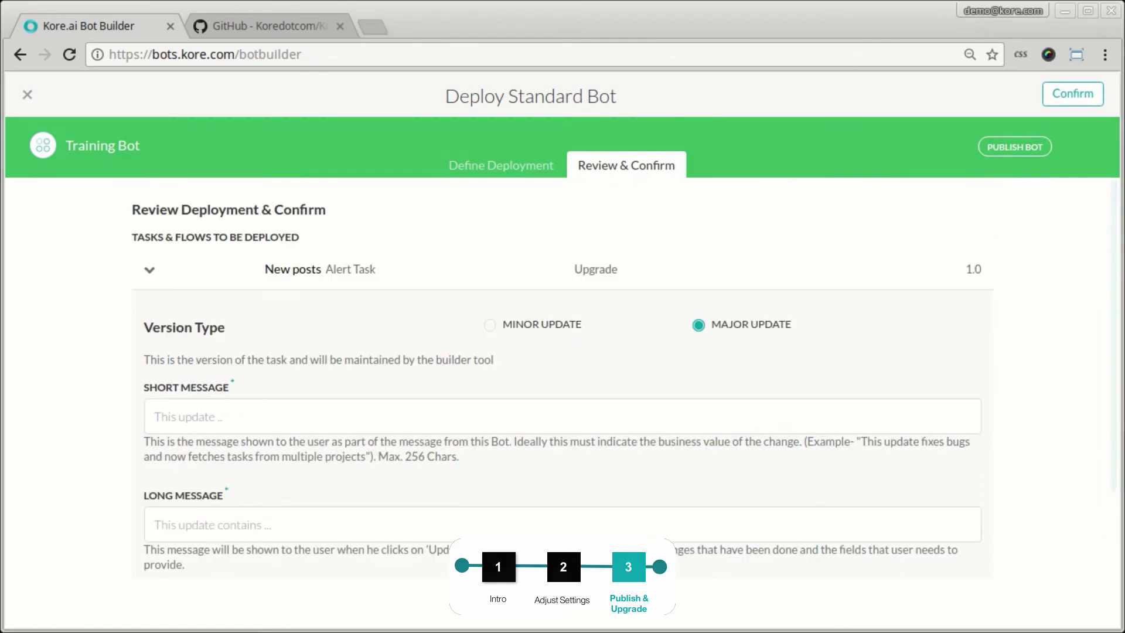